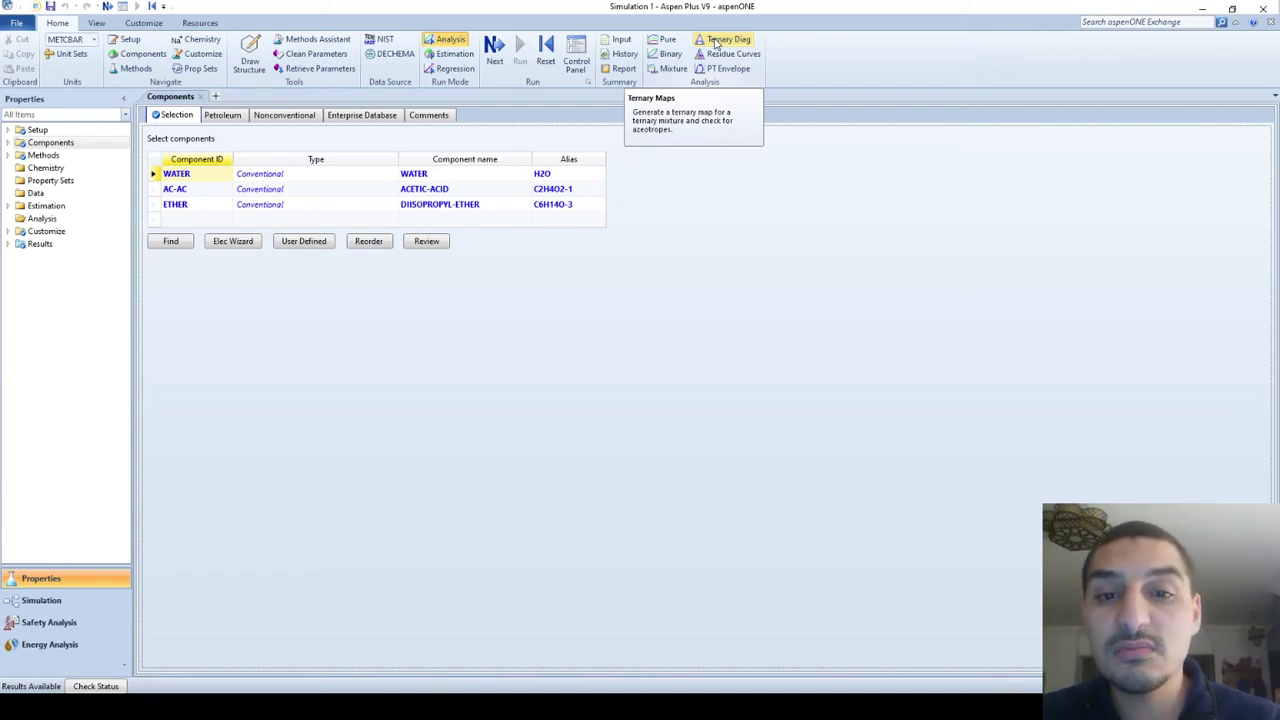
Switch to the Geankoplis PDF in Acrobat Reader and examine the water, acetic acid and ether phase diagram on page 734.
left_click(716, 43)
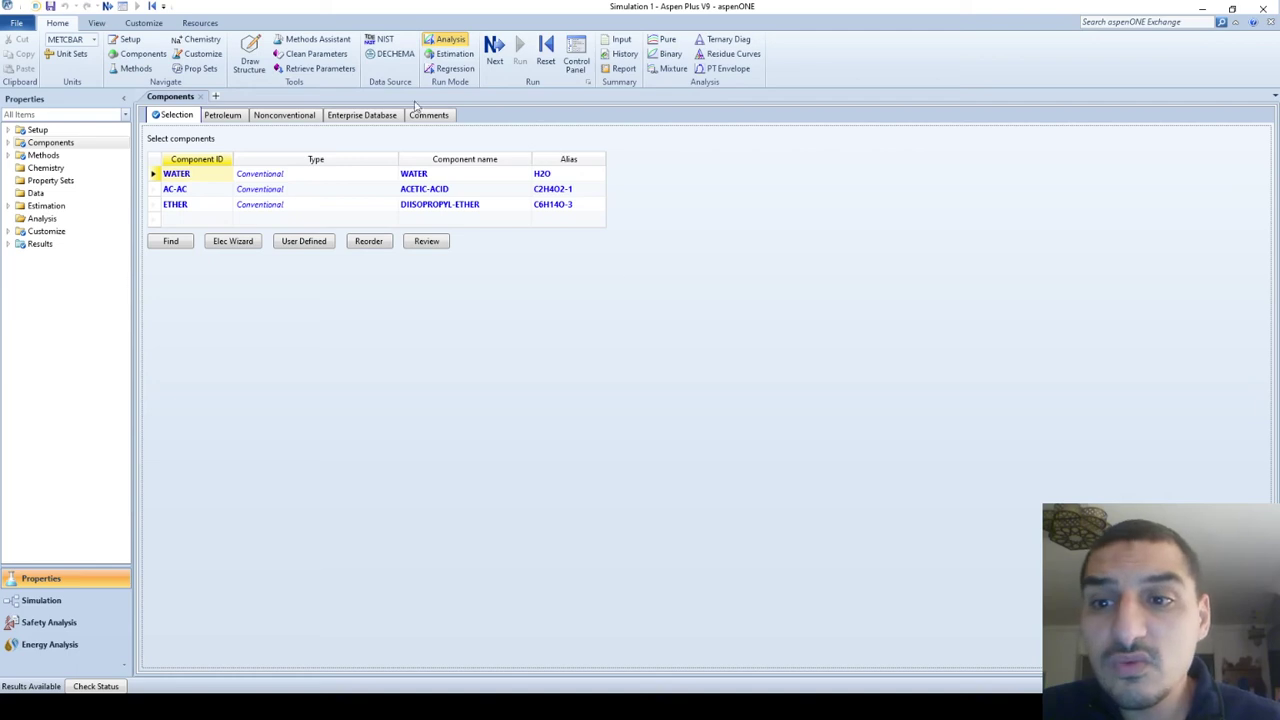
key("alt+Tab")
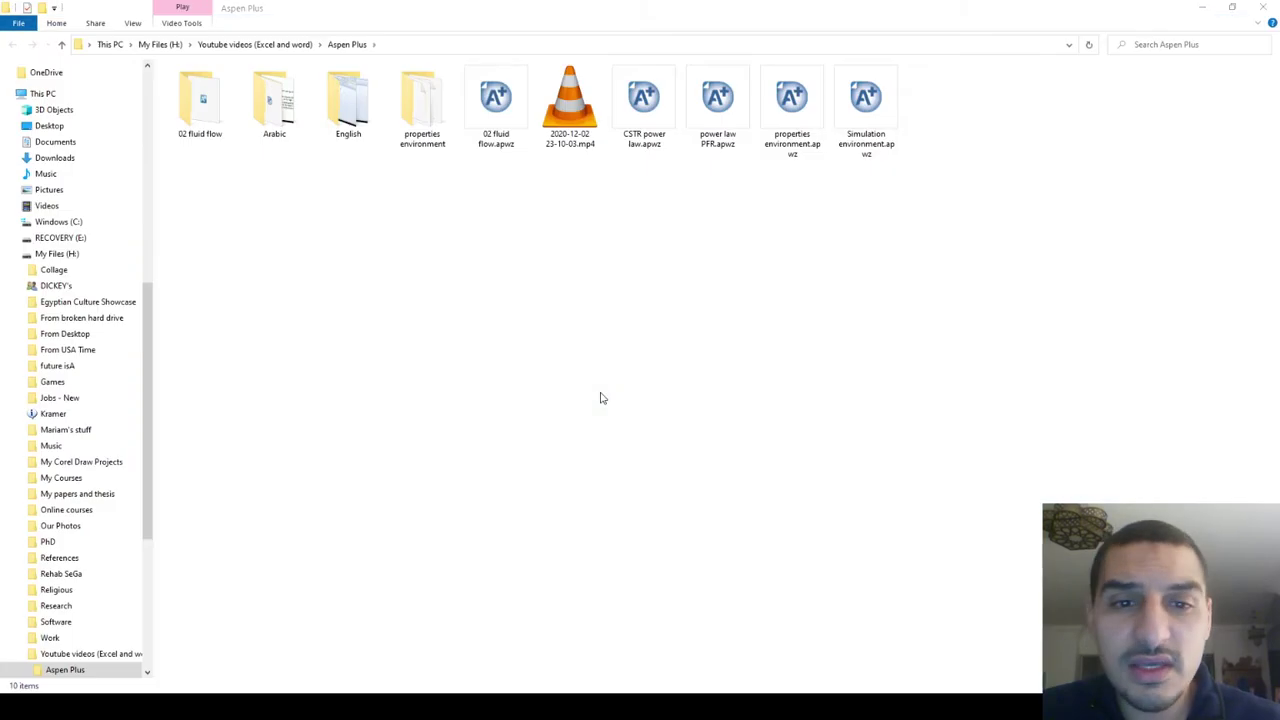
key("alt+Tab")
key("alt+Tab")
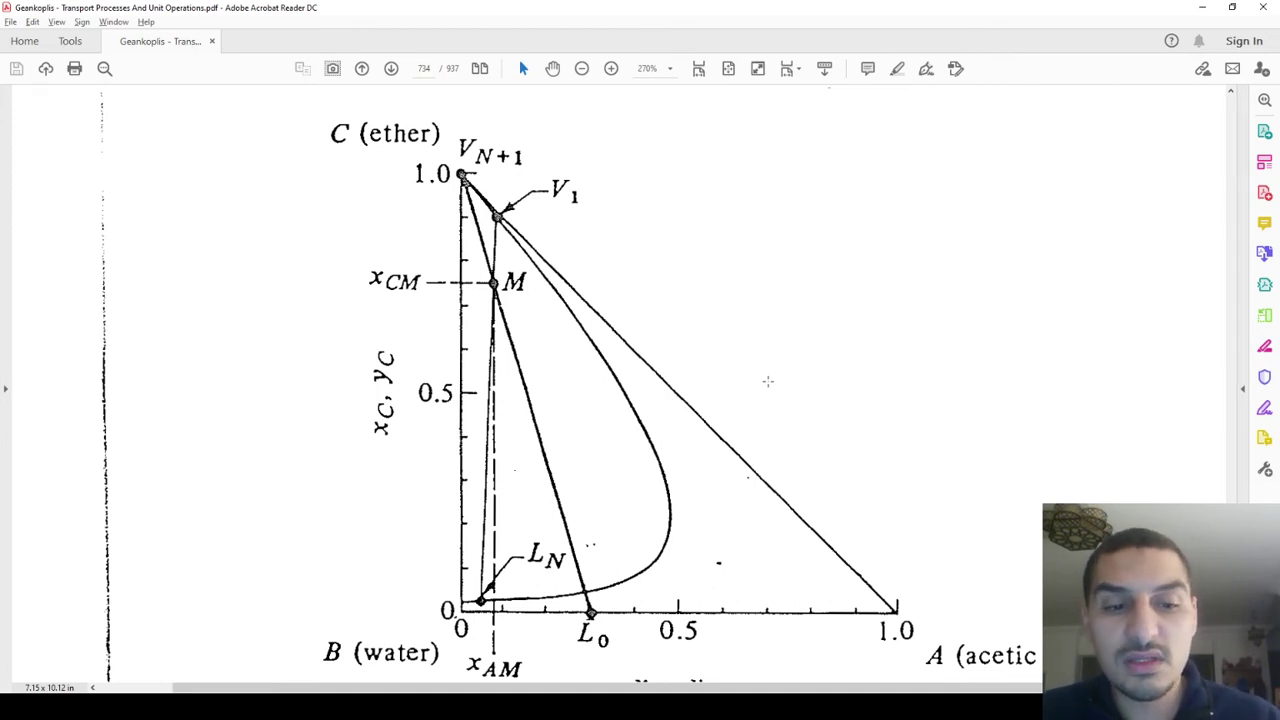
key("alt+Tab")
key("alt+Tab")
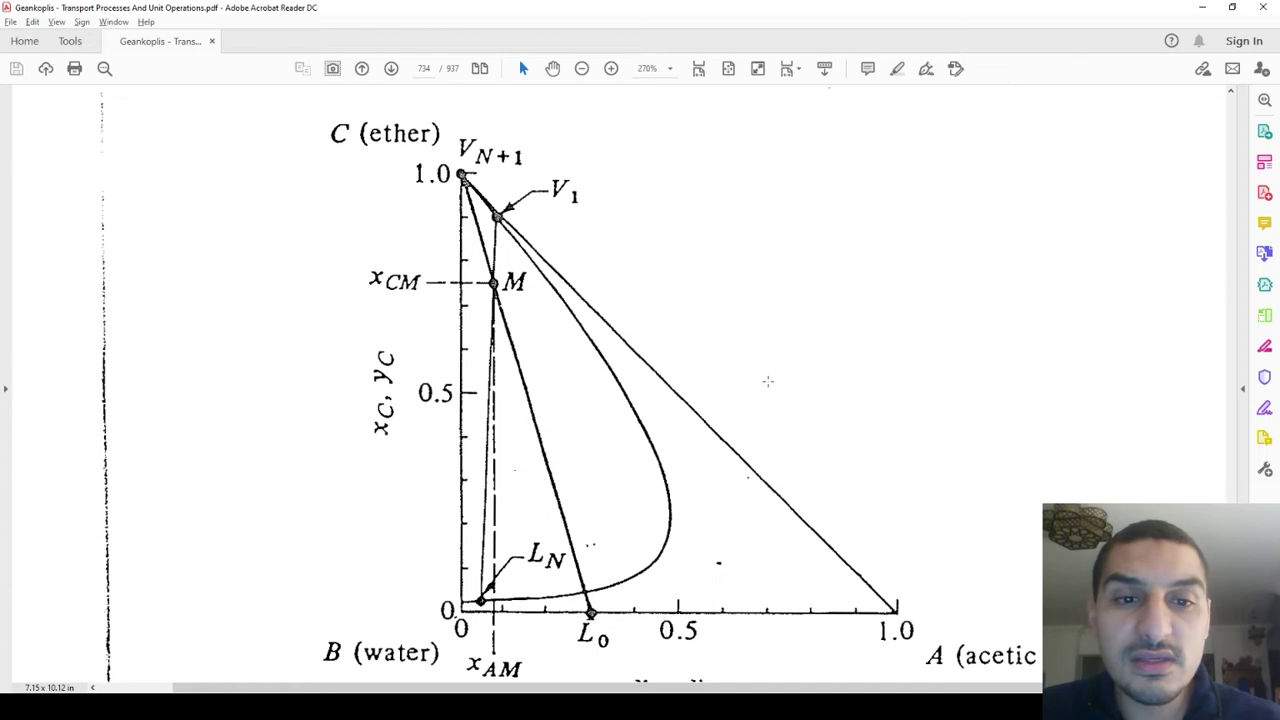
key("alt+Tab")
key("alt+Tab")
key("alt+Tab")
left_click(770, 388)
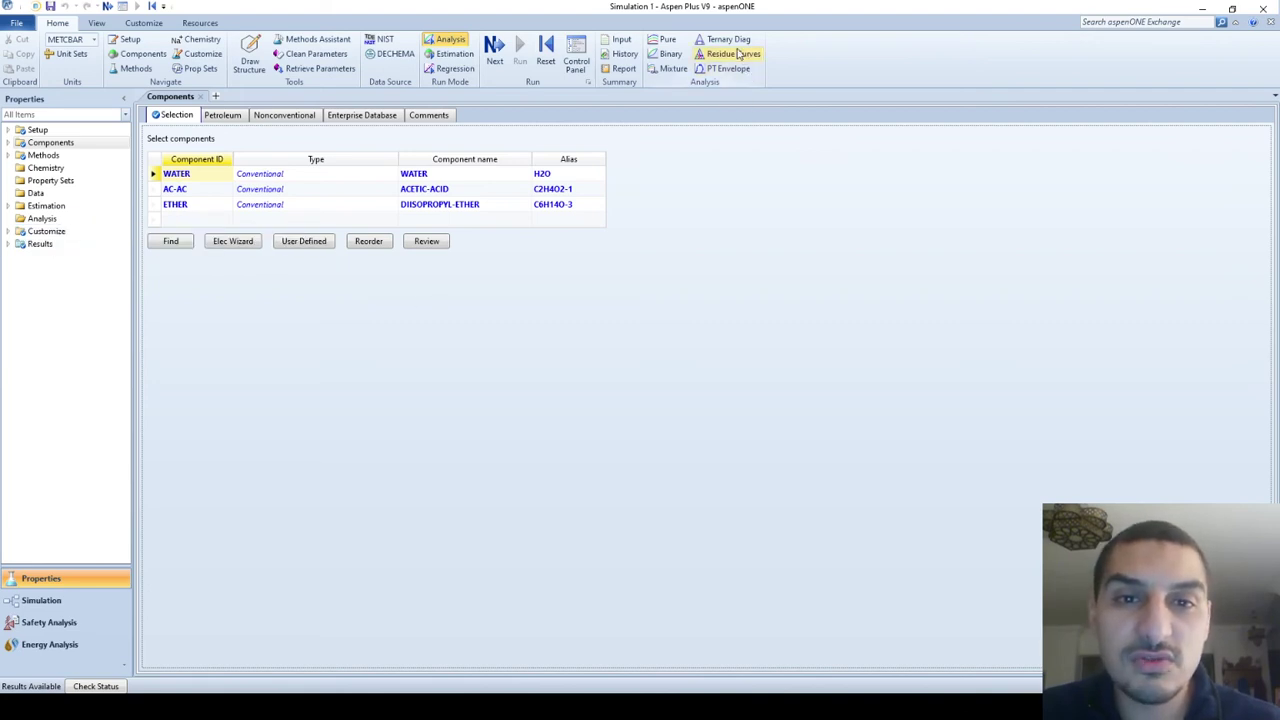
key("alt+Tab")
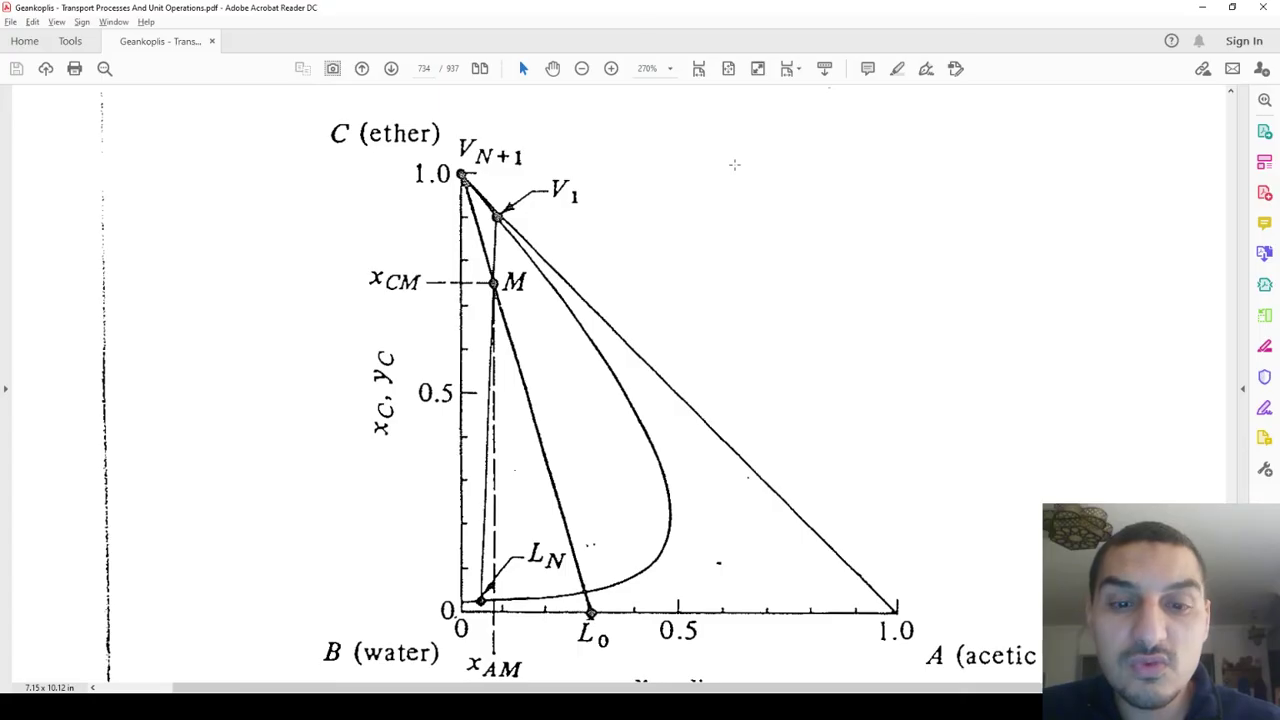
scroll(786, 365, "down", 1)
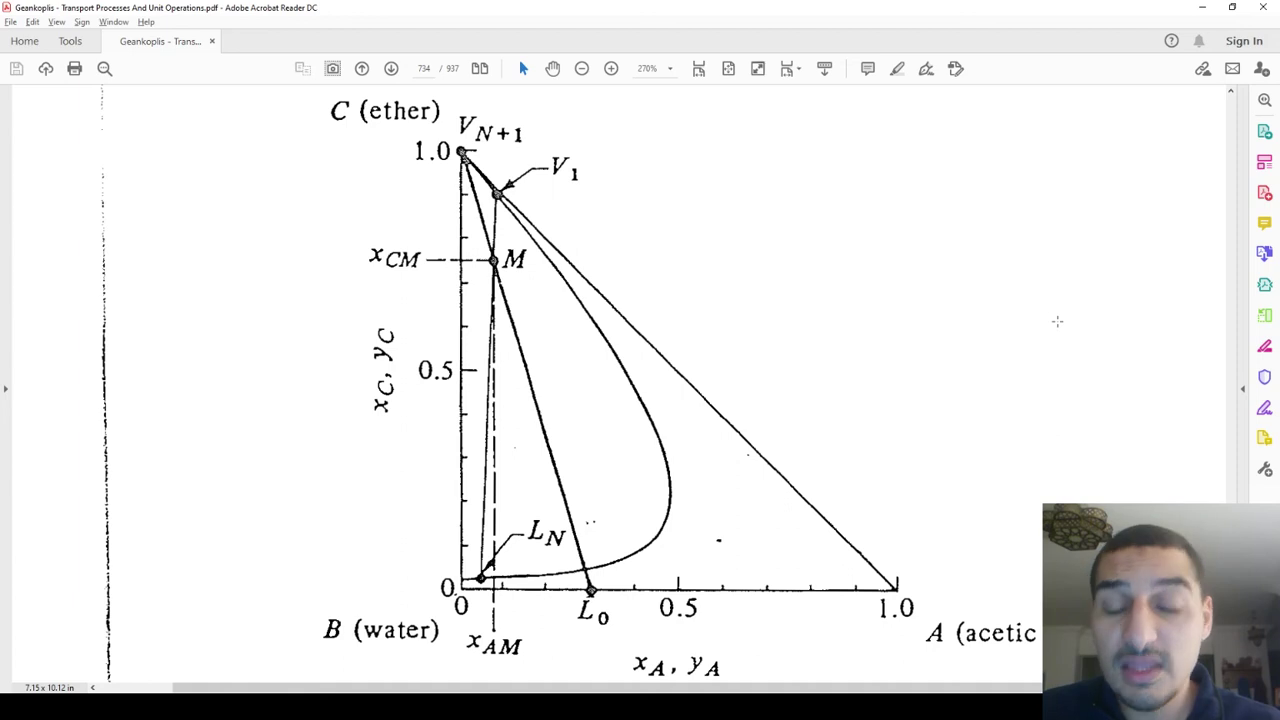
Return to Aspen Plus and create a ternary diagram analysis, continuing with the Aspen Plus Ternary Diag option.
key("alt+Tab")
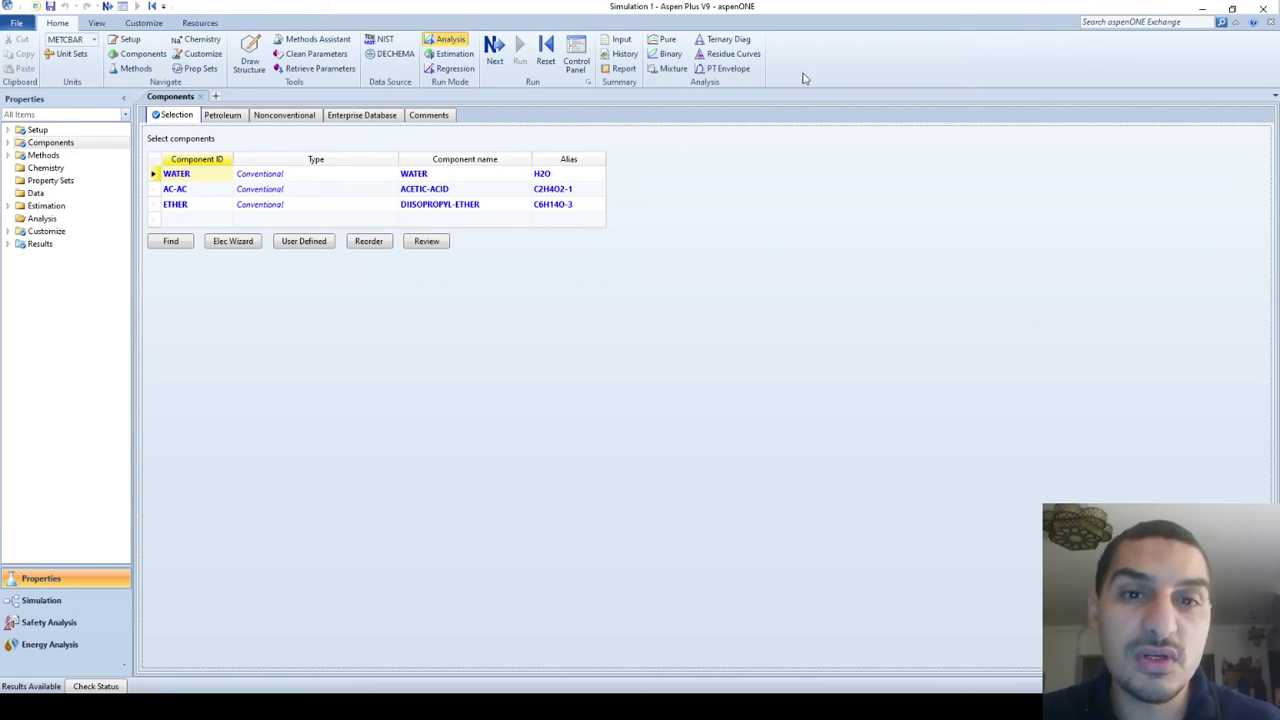
left_click(733, 42)
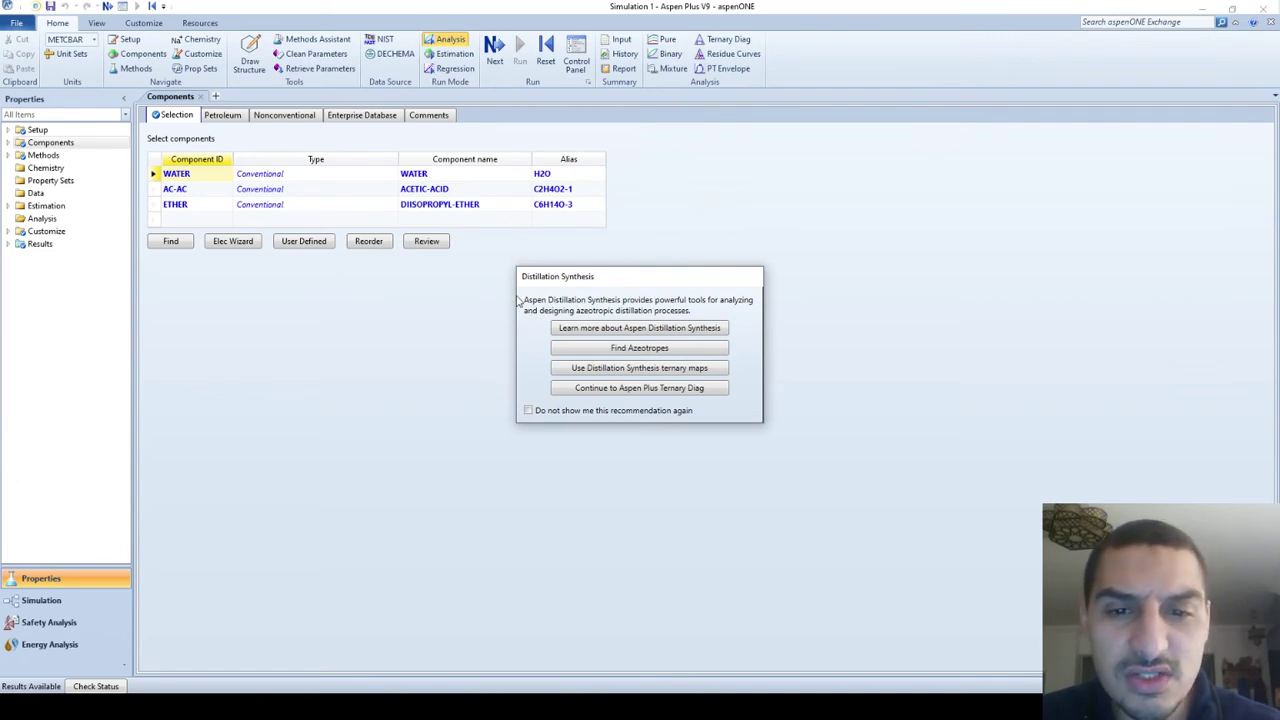
left_click(690, 329)
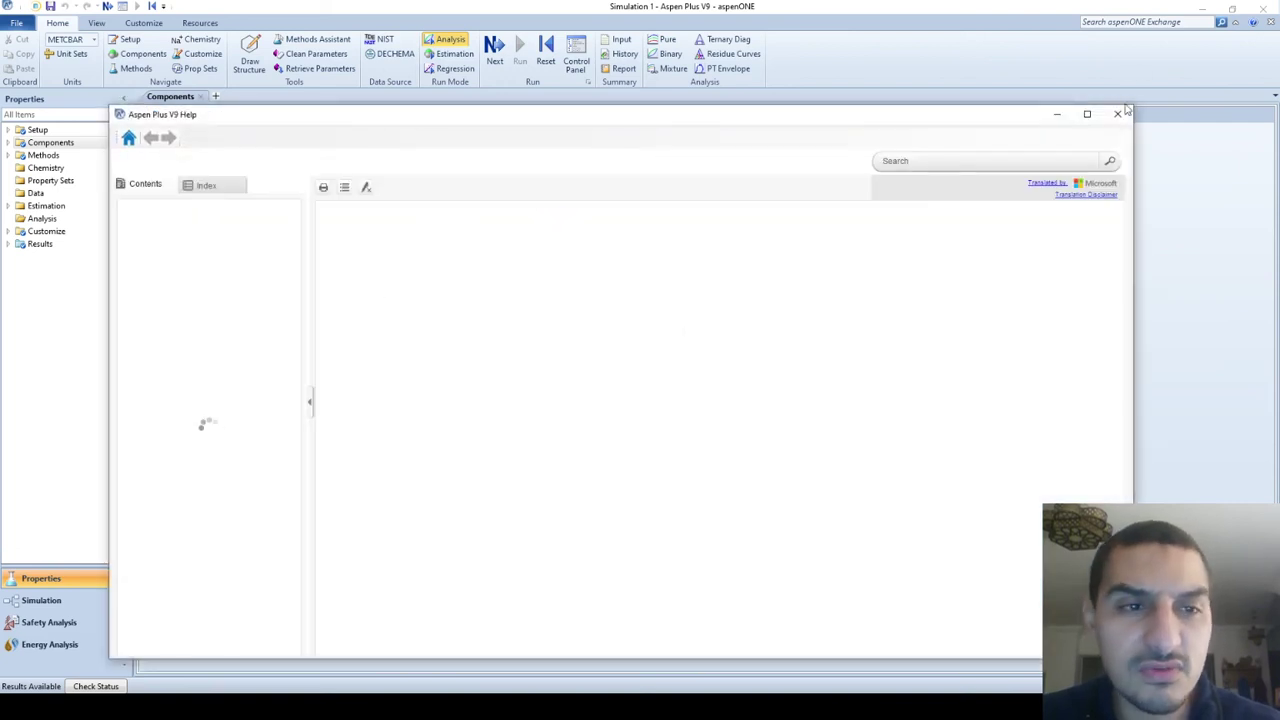
left_click(1118, 114)
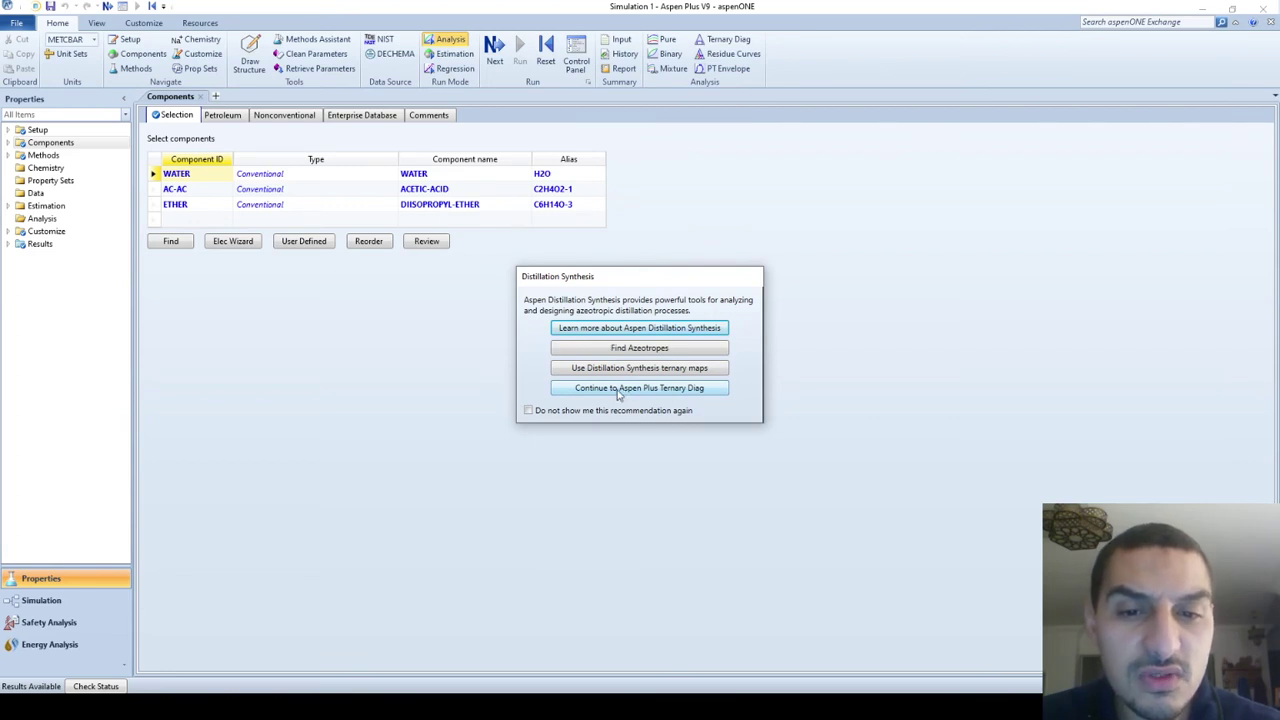
left_click(674, 393)
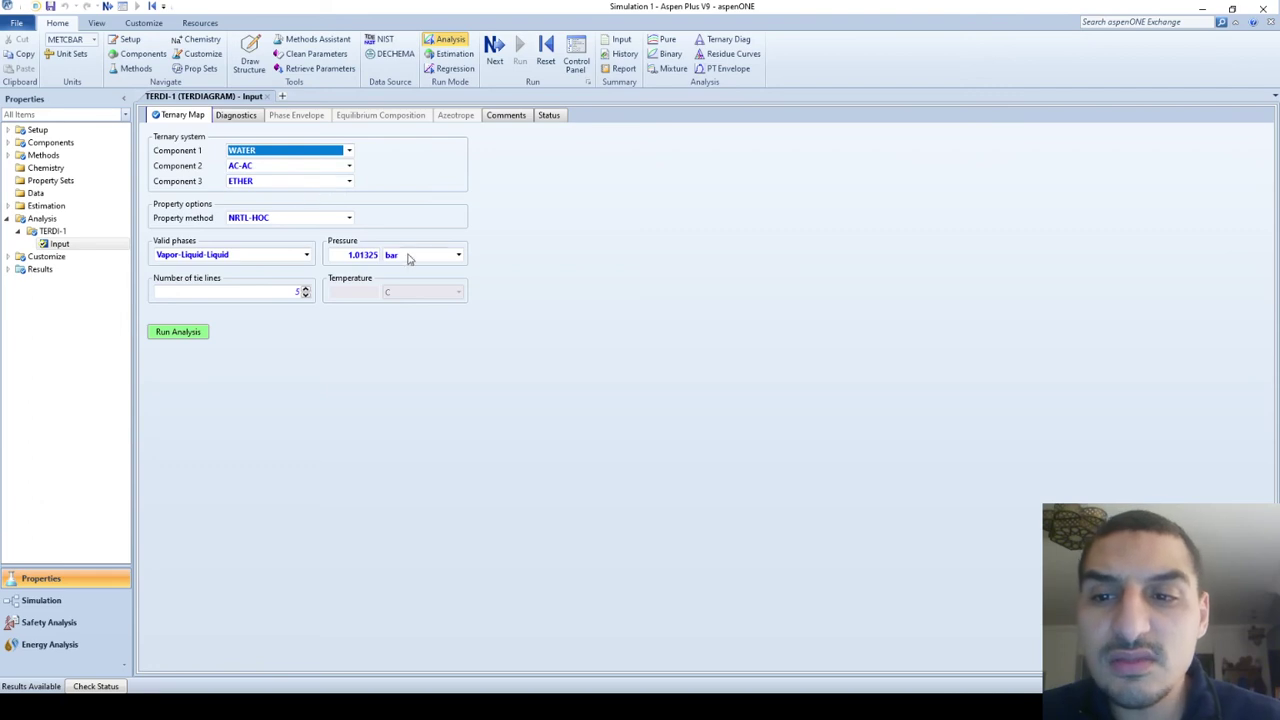
Set the ternary map's valid phases to Liquid-Liquid and its temperature to 50 C.
left_click(306, 255)
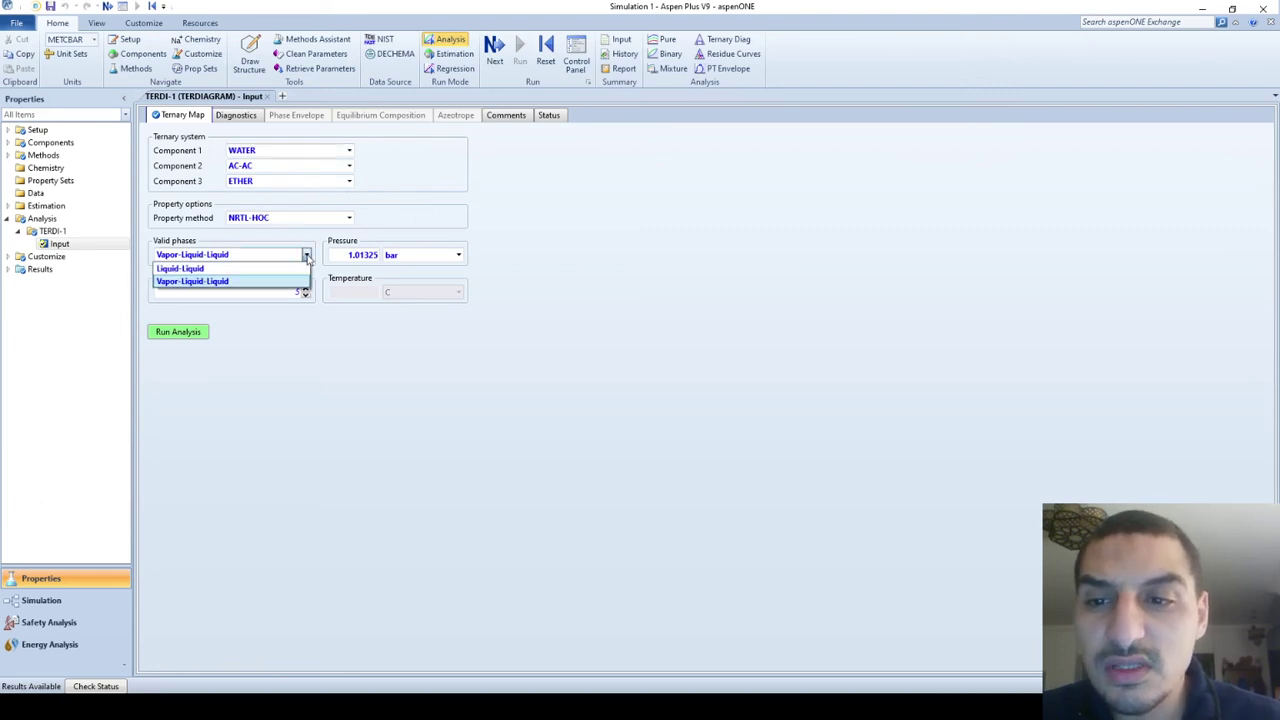
left_click(277, 270)
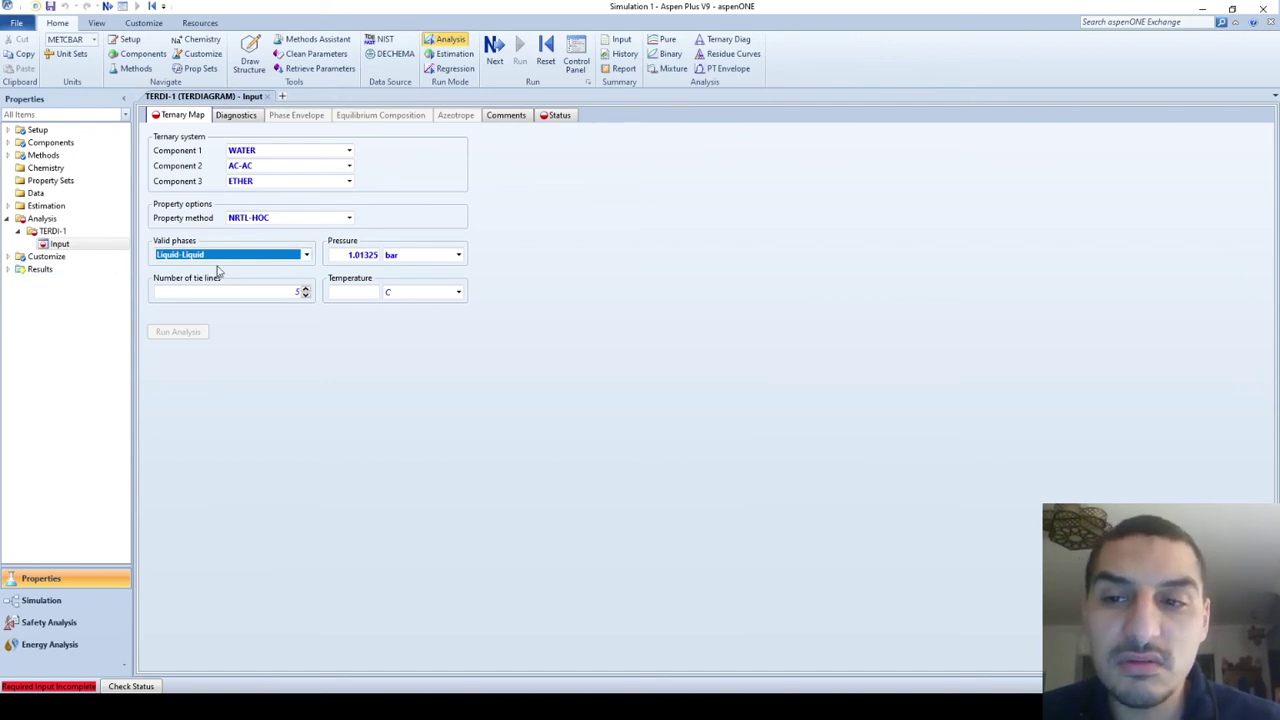
left_click(362, 291)
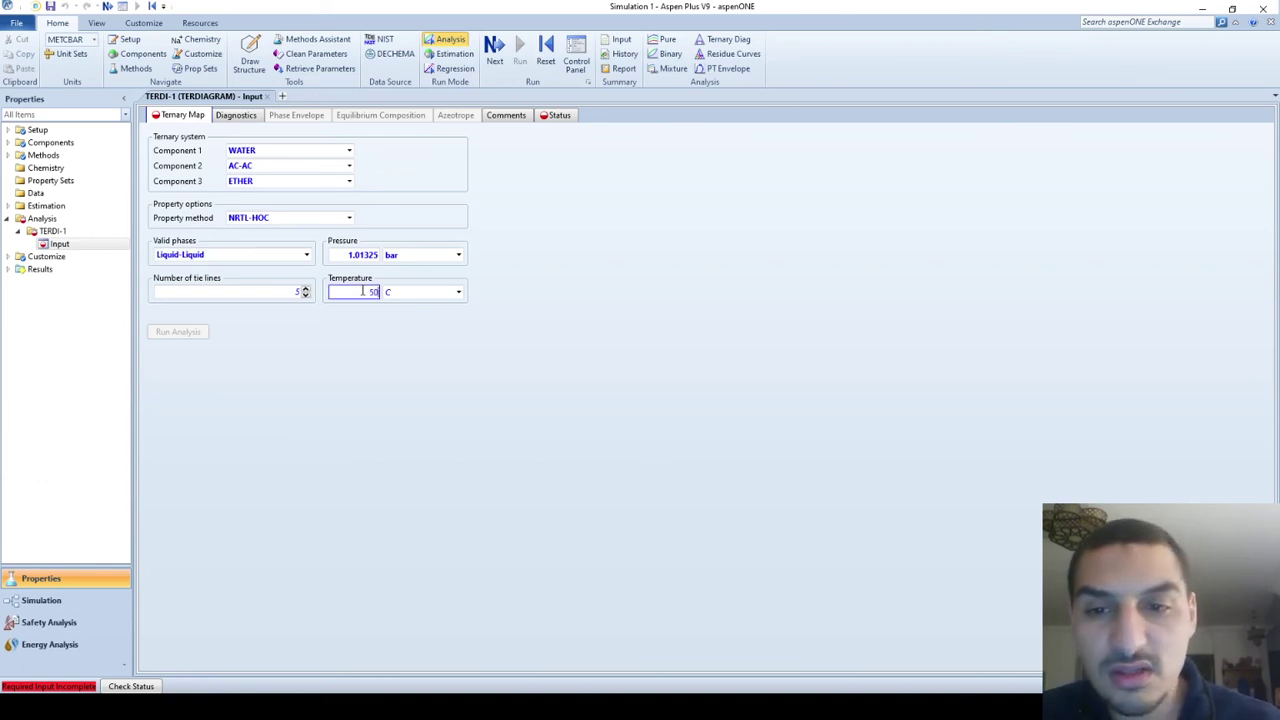
key("Return")
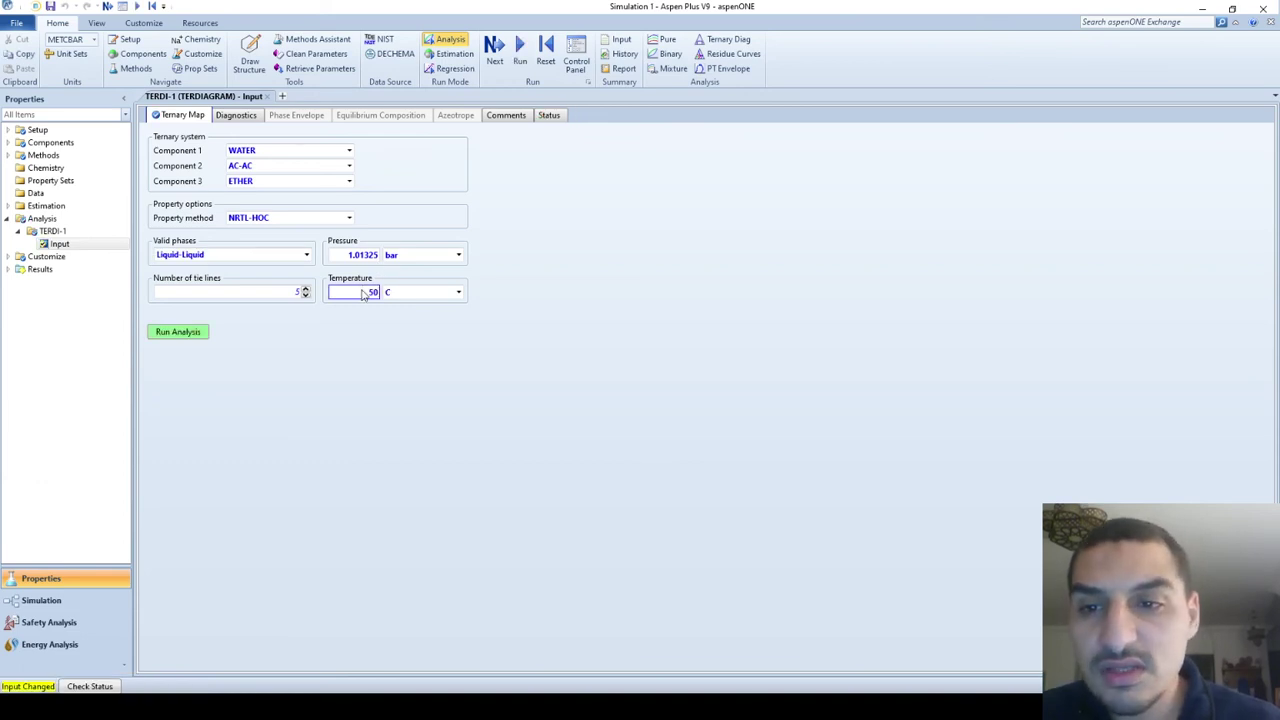
left_click(348, 150)
left_click(295, 177)
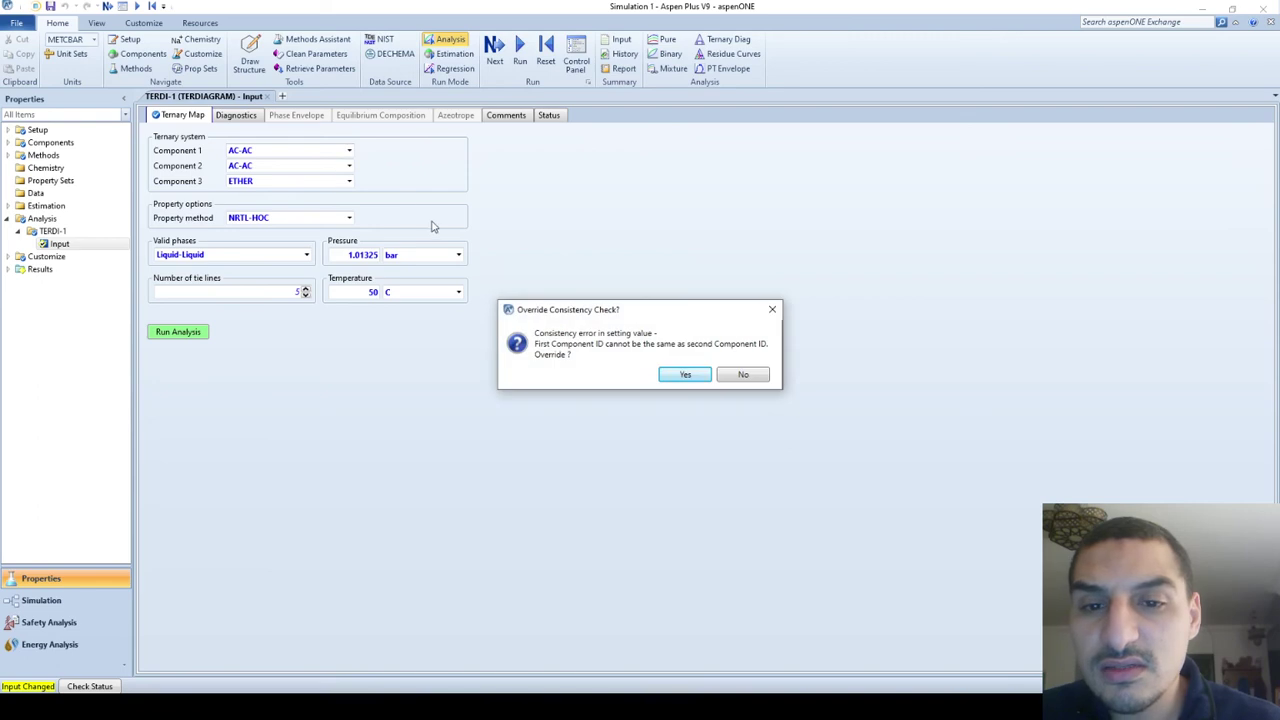
key("Escape")
Set components 1, 2 and 3 to AC-AC, ETHER and WATER, overriding consistency checks, and check the order against the textbook diagram.
left_click(348, 150)
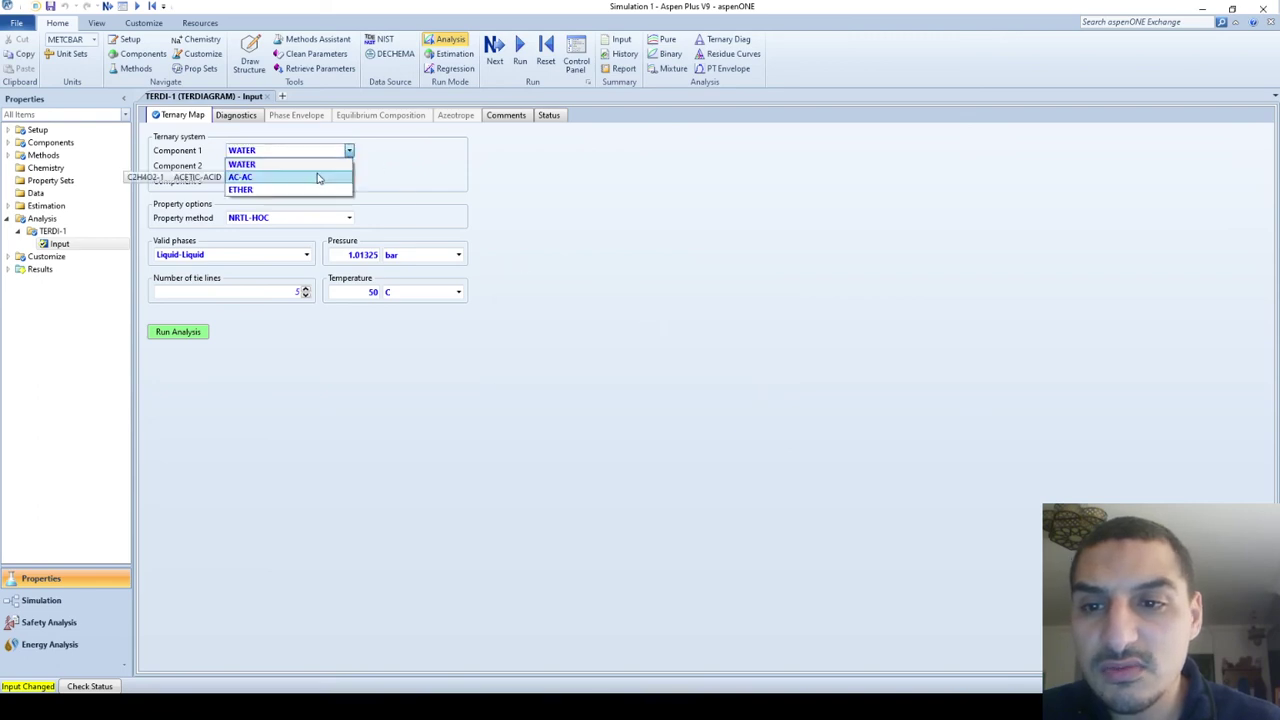
left_click(316, 175)
key("Return")
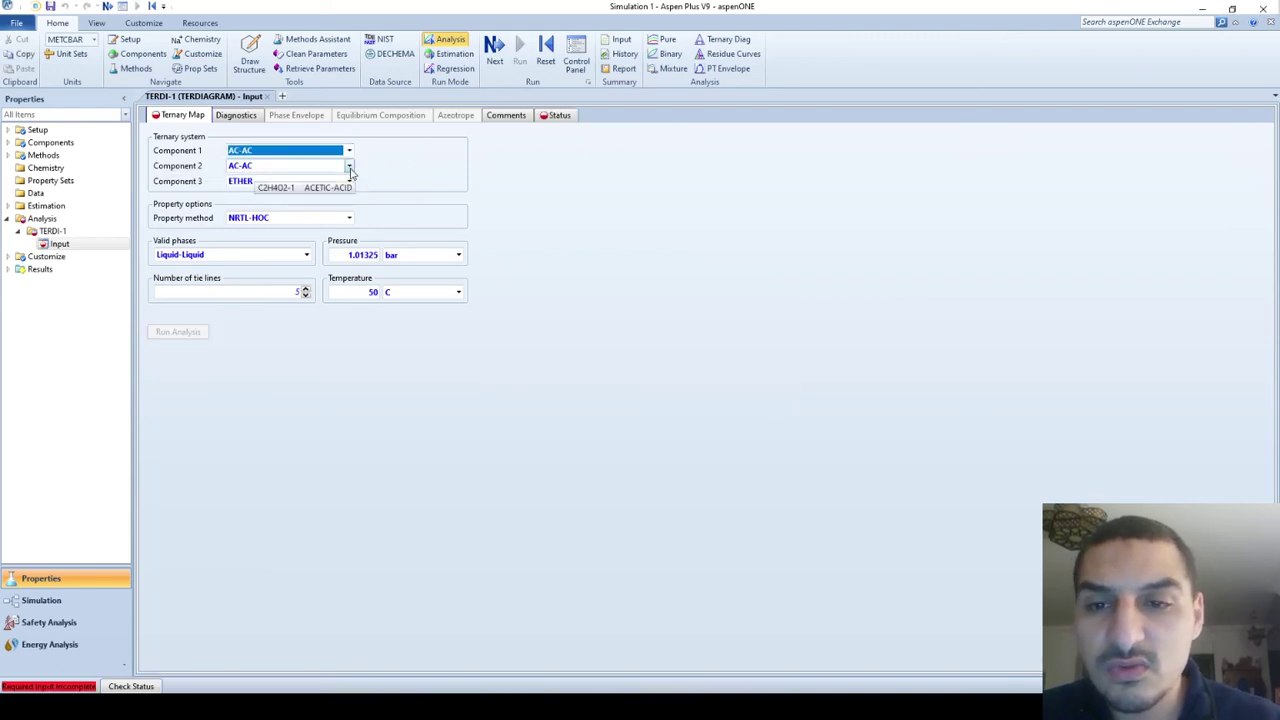
left_click(348, 166)
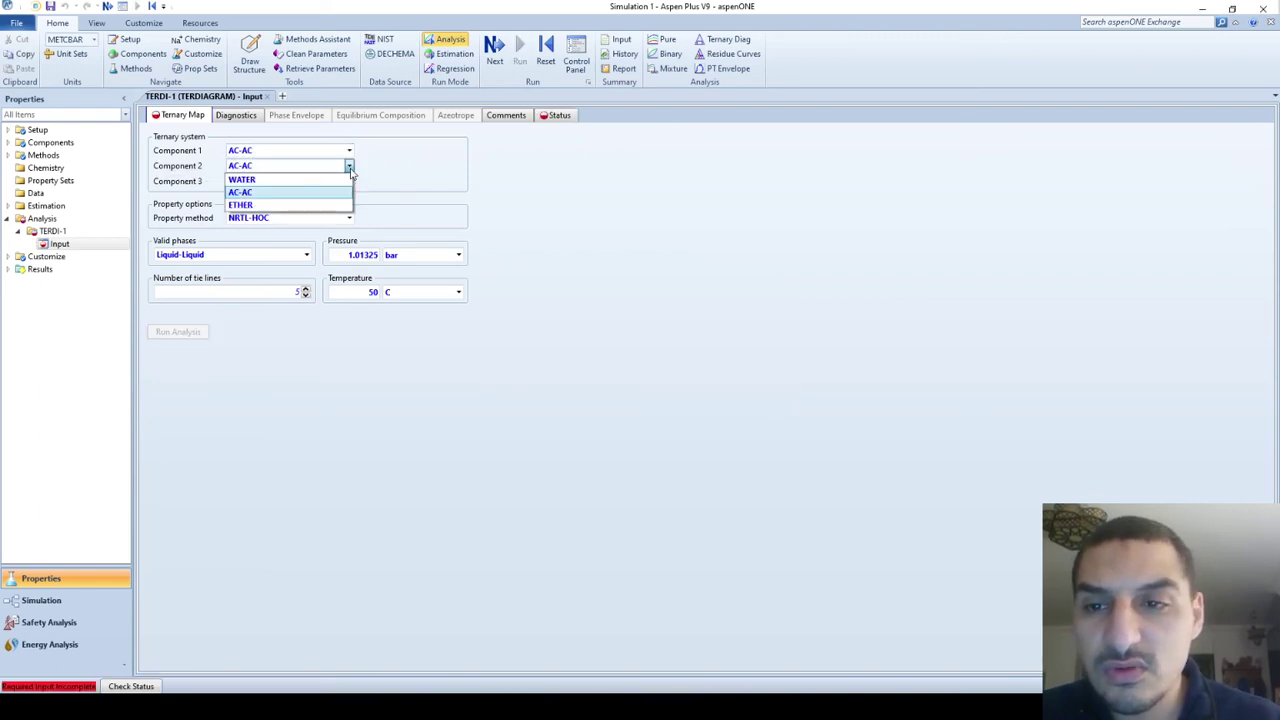
left_click(314, 205)
left_click(695, 377)
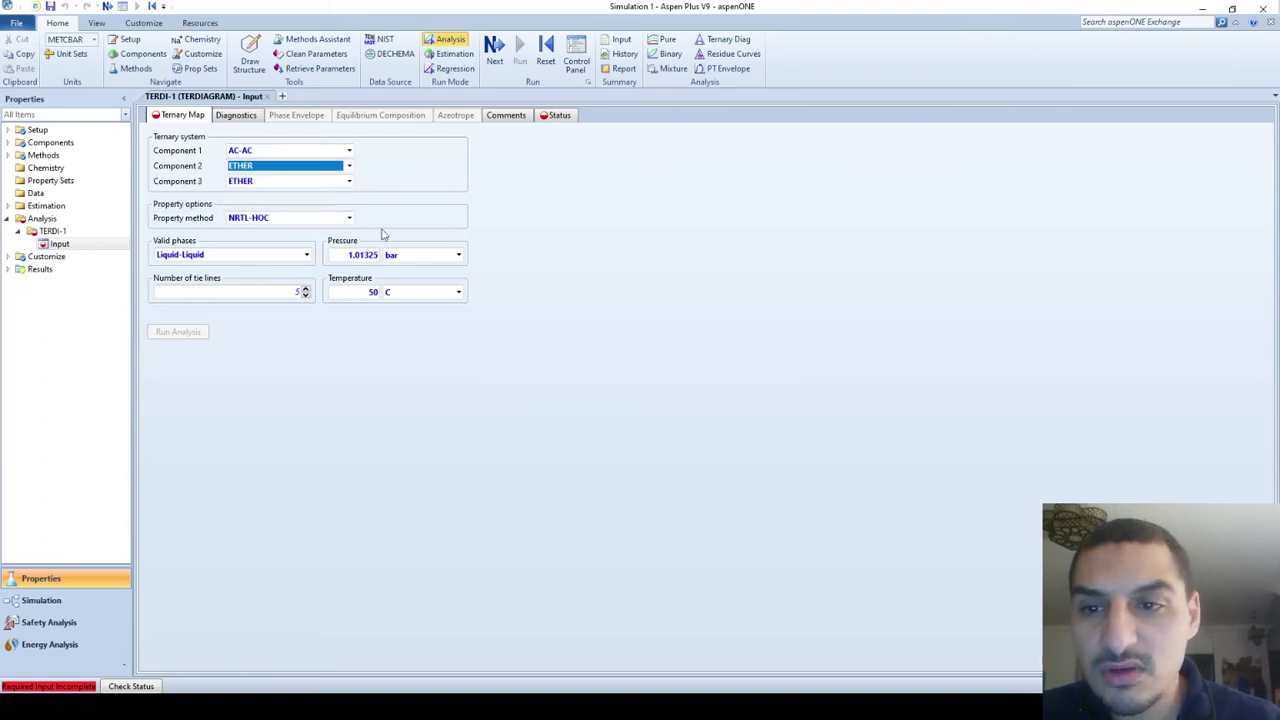
left_click(348, 181)
left_click(296, 199)
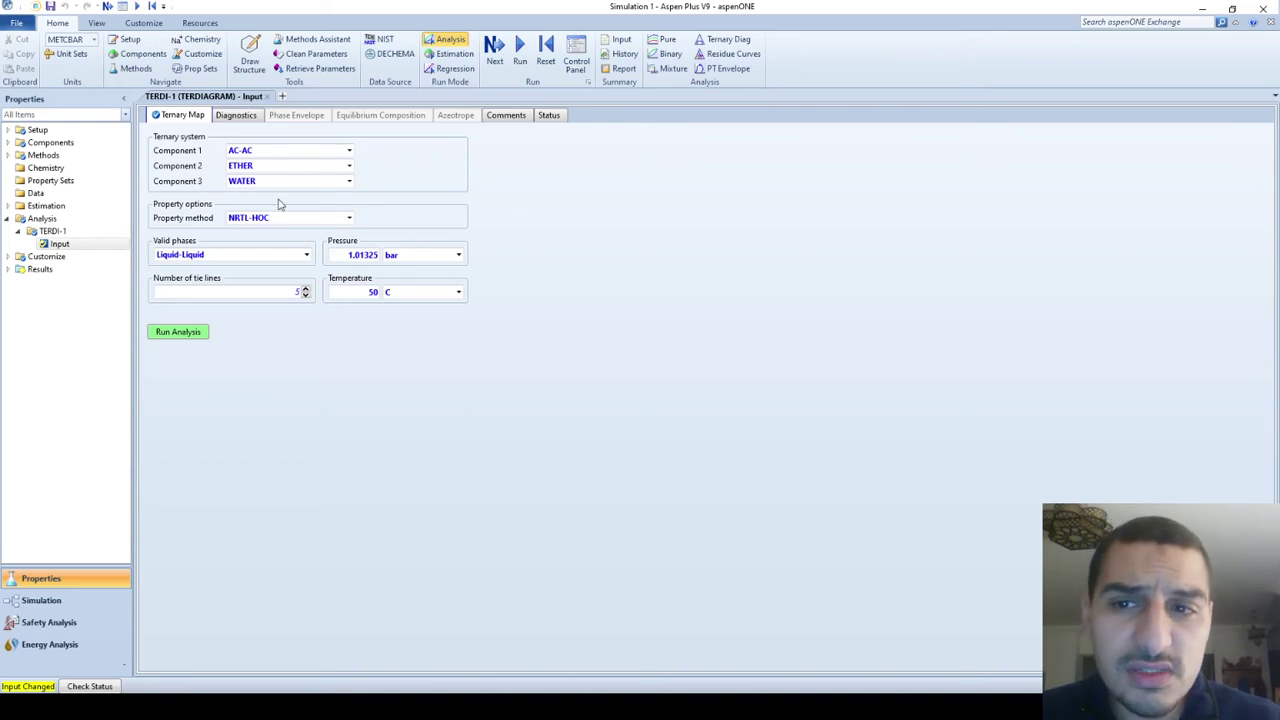
key("alt+Tab")
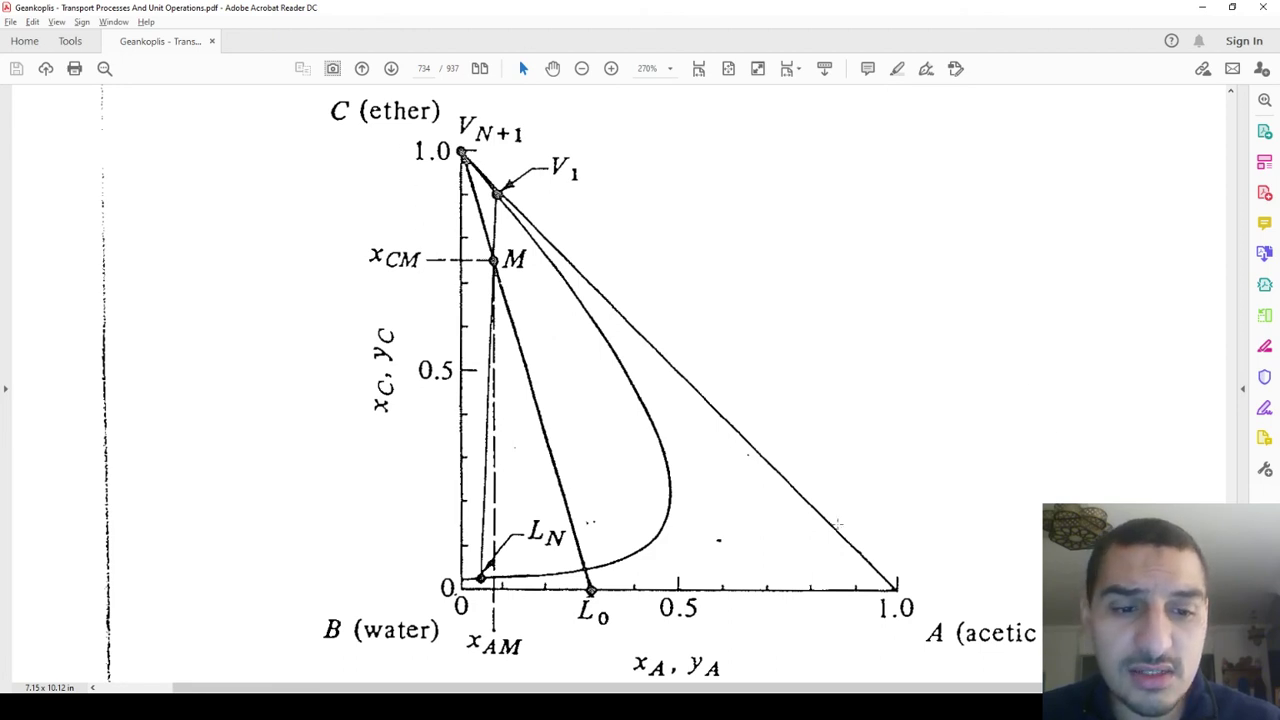
key("alt+Tab")
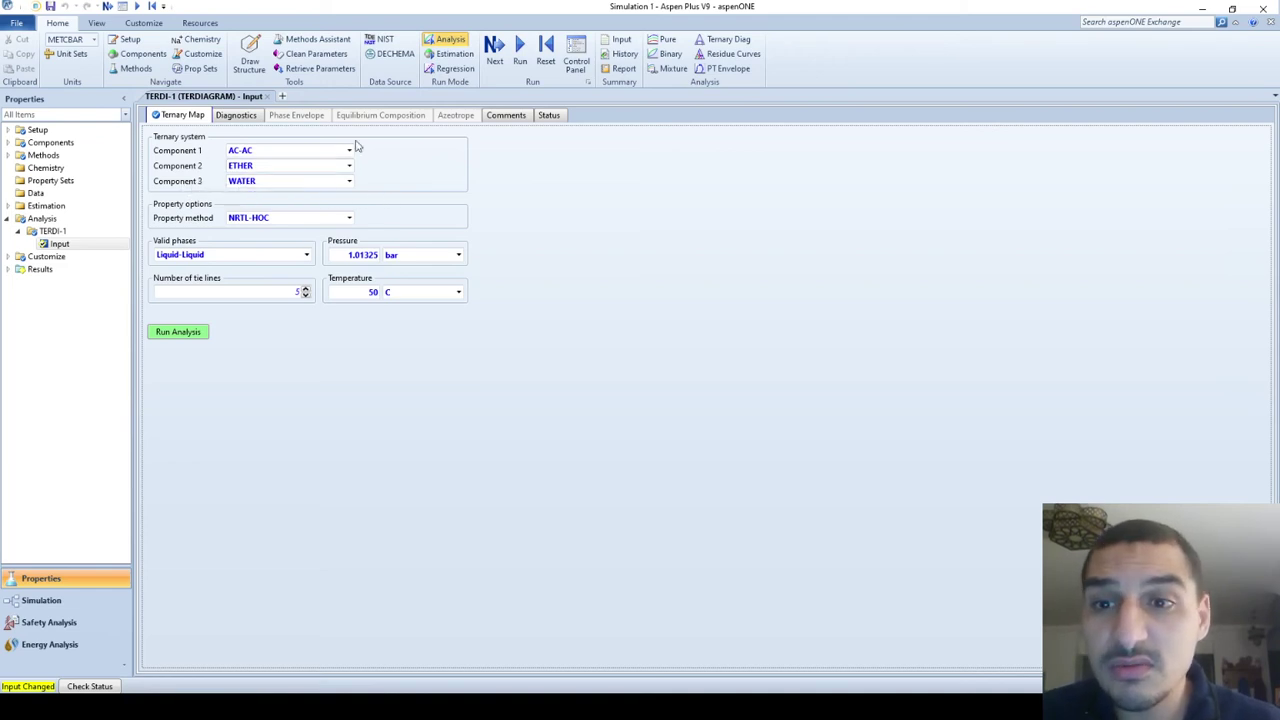
Set the number of tie lines to 7 and run the ternary diagram analysis.
left_click(286, 292)
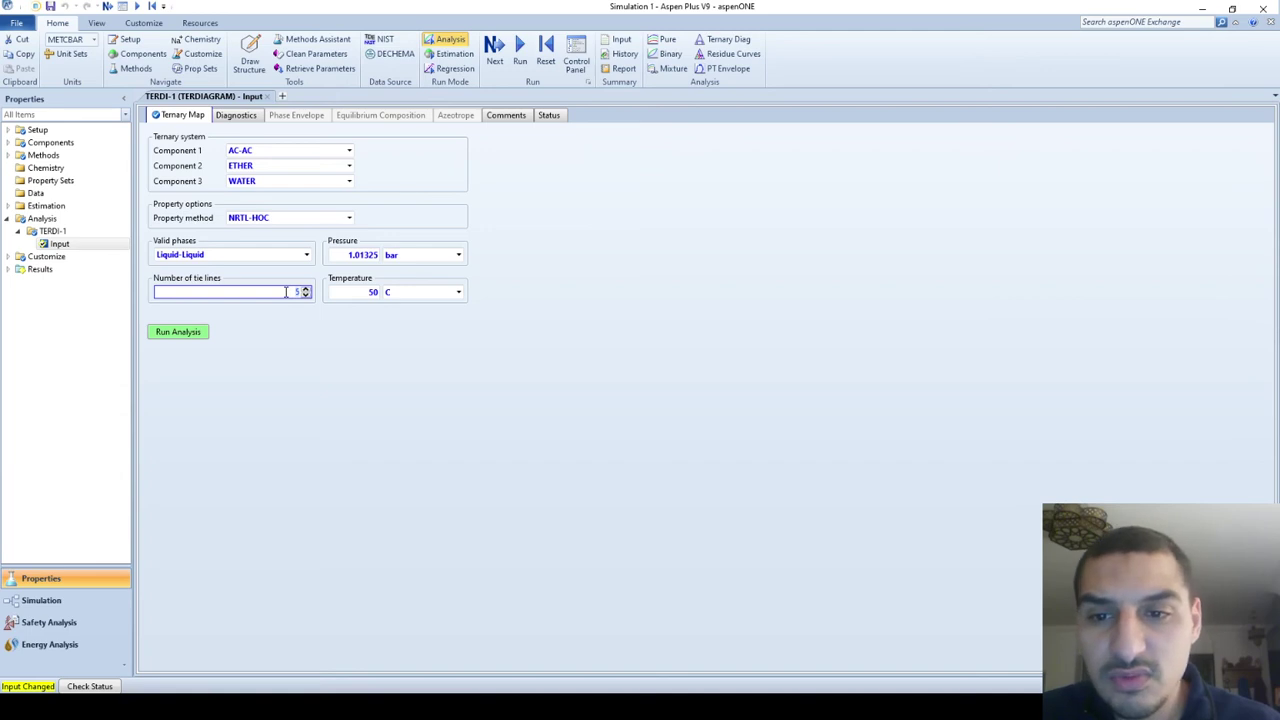
type("7")
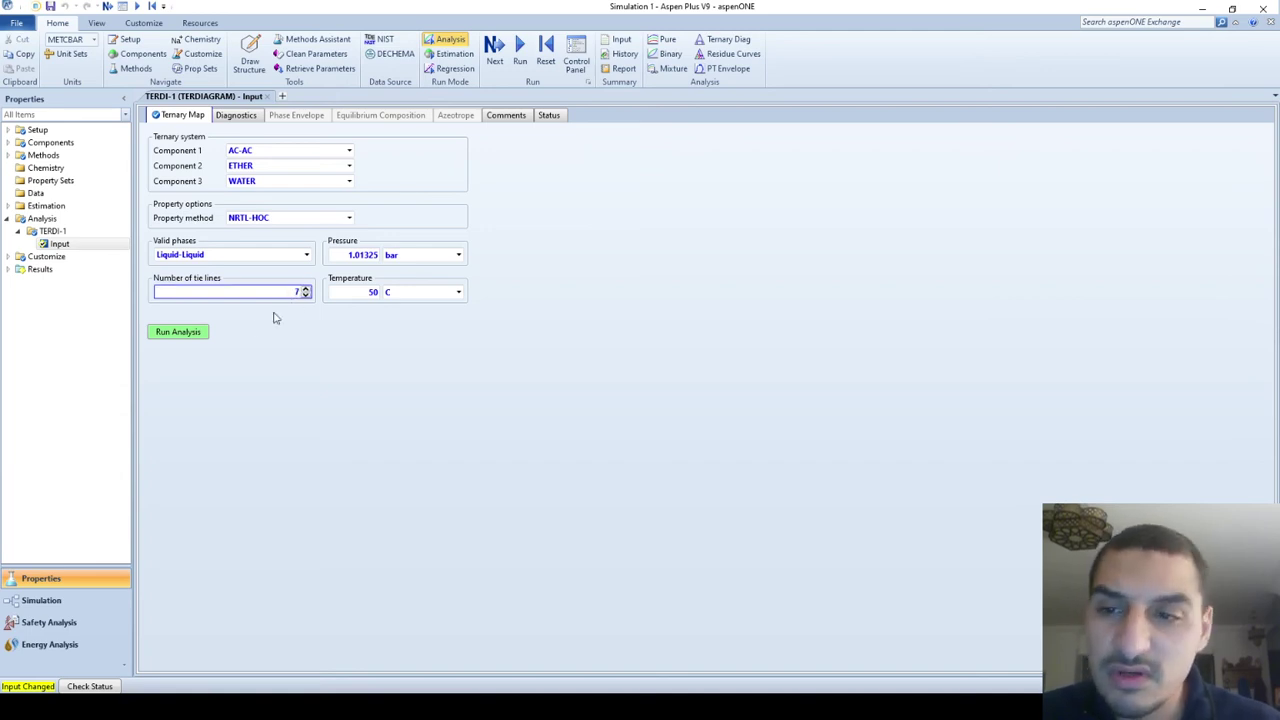
left_click(236, 331)
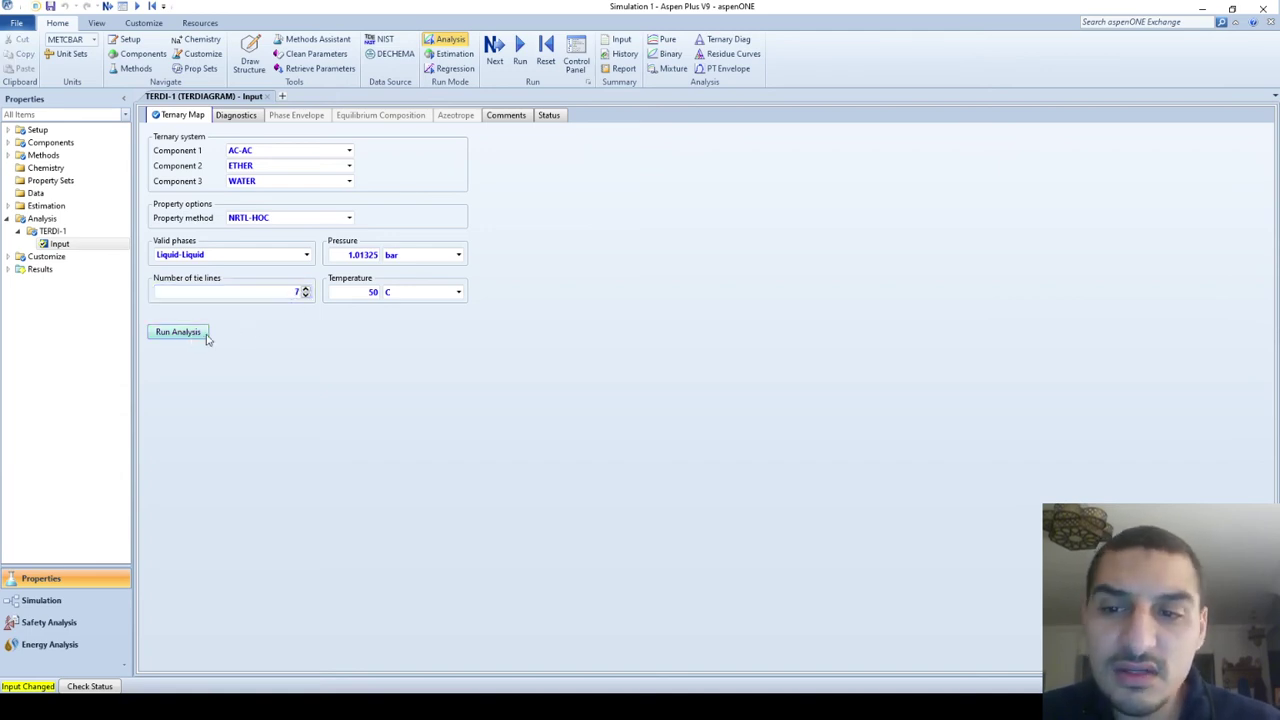
left_click(207, 339)
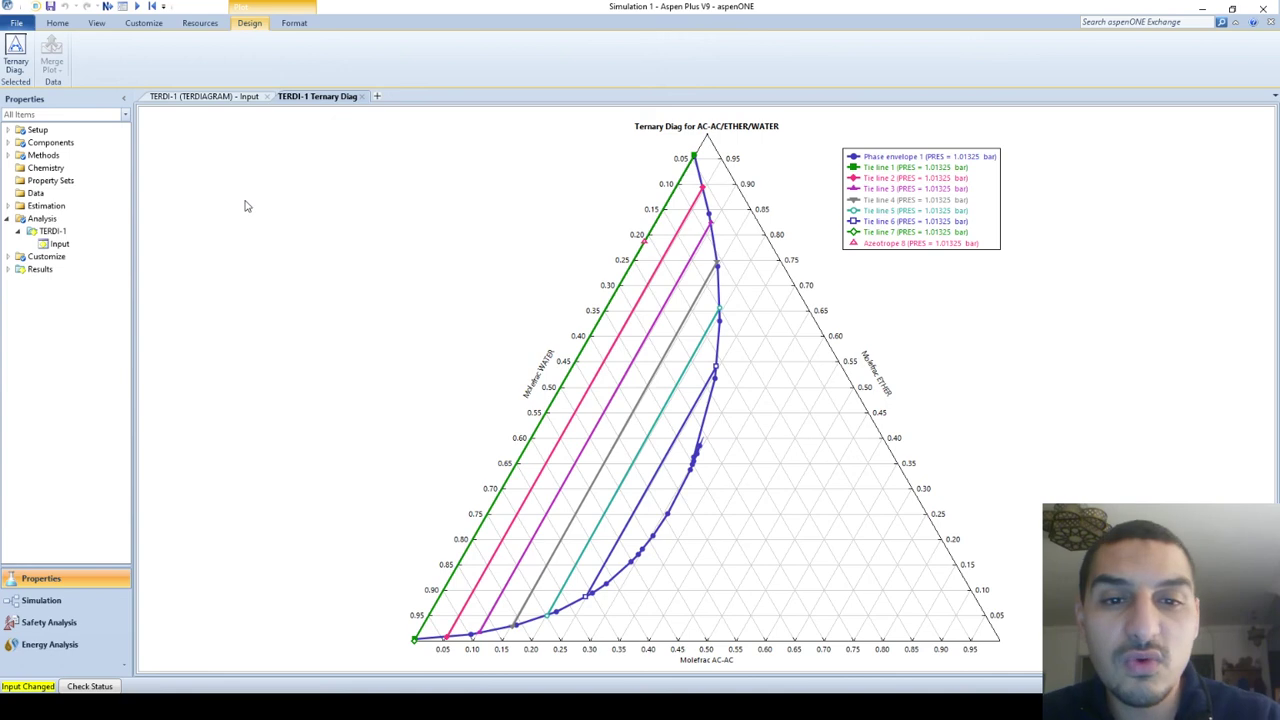
Display the ternary diagram as a right triangle and compare it with the textbook diagram in the PDF.
left_click(294, 24)
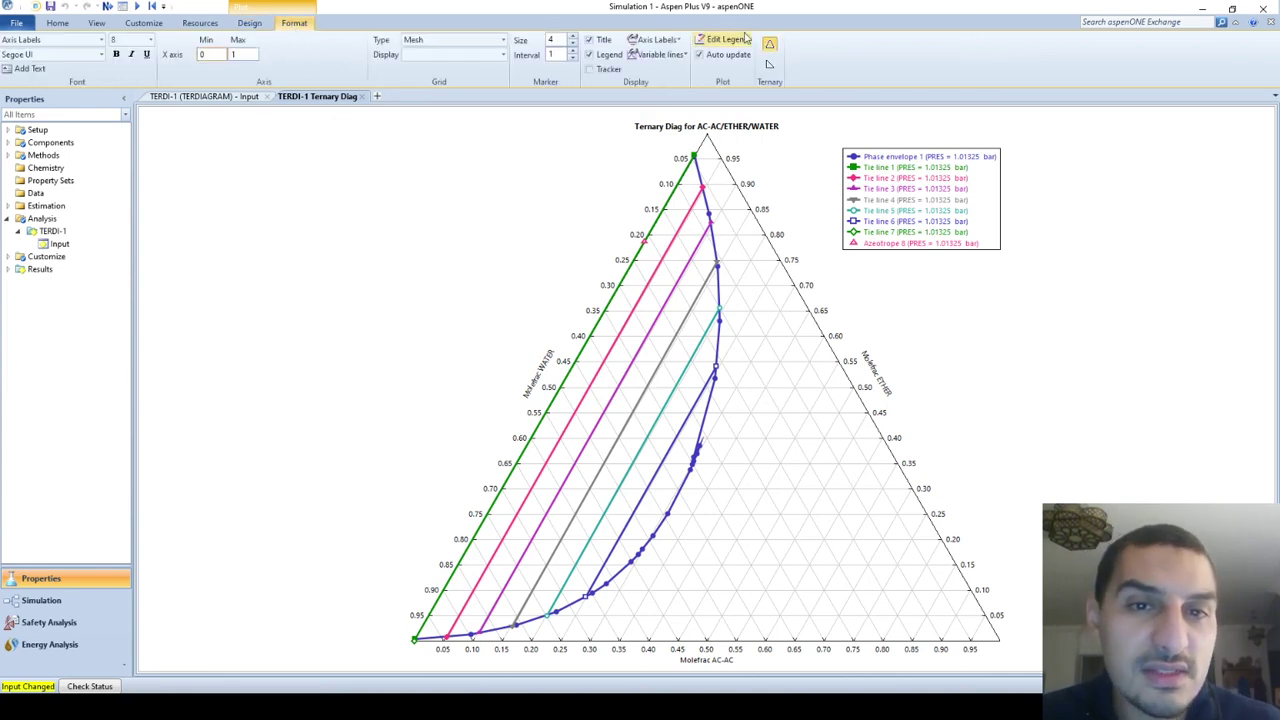
left_click(769, 64)
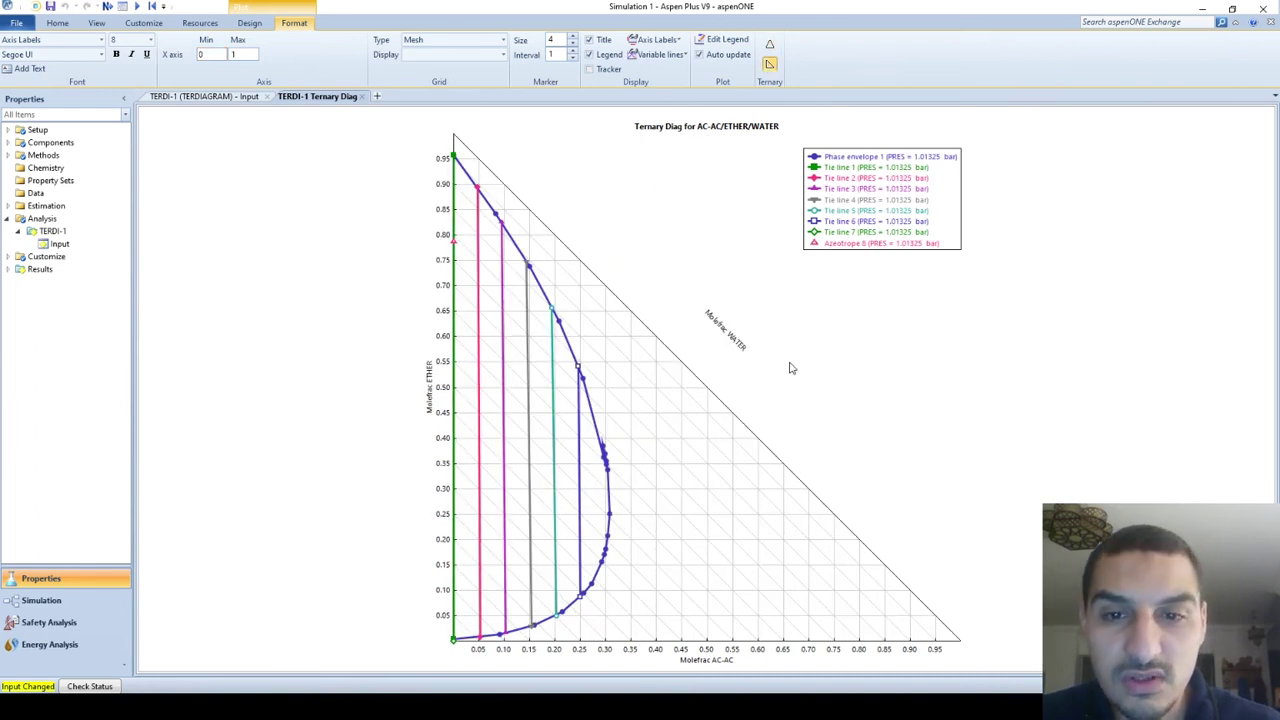
key("super+Tab")
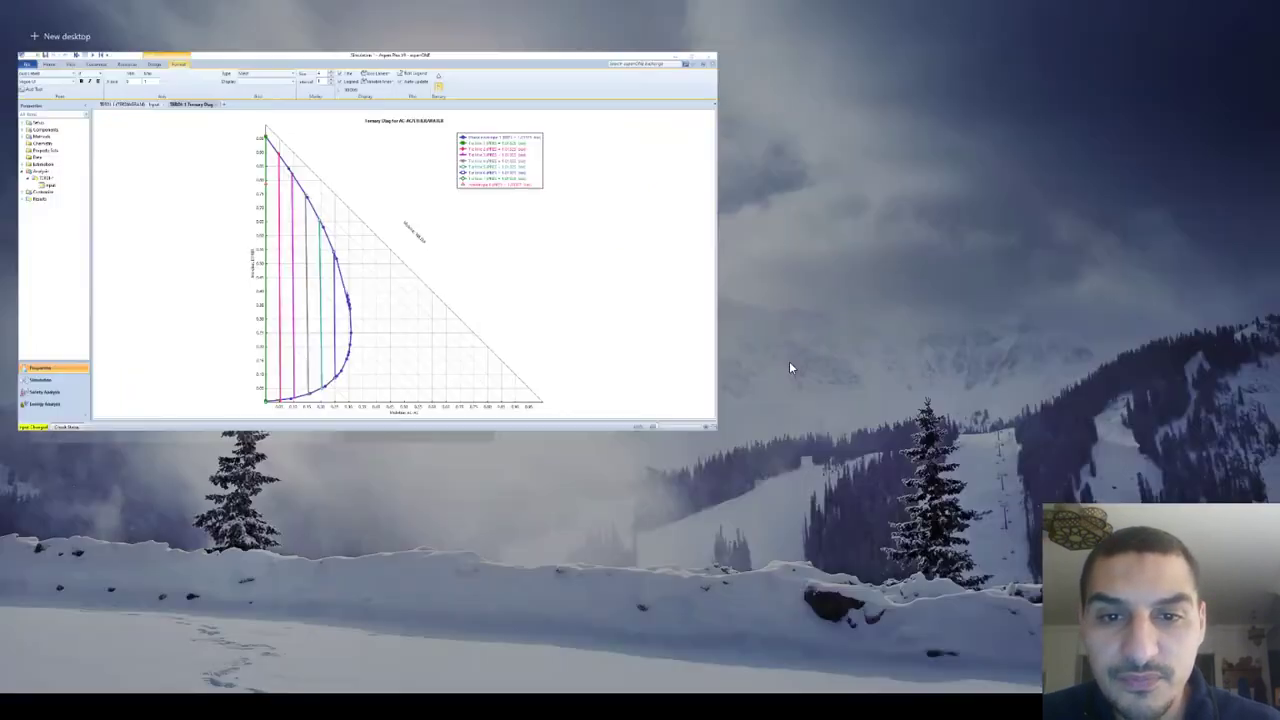
key("Escape")
key("alt+Tab")
key("alt+Tab")
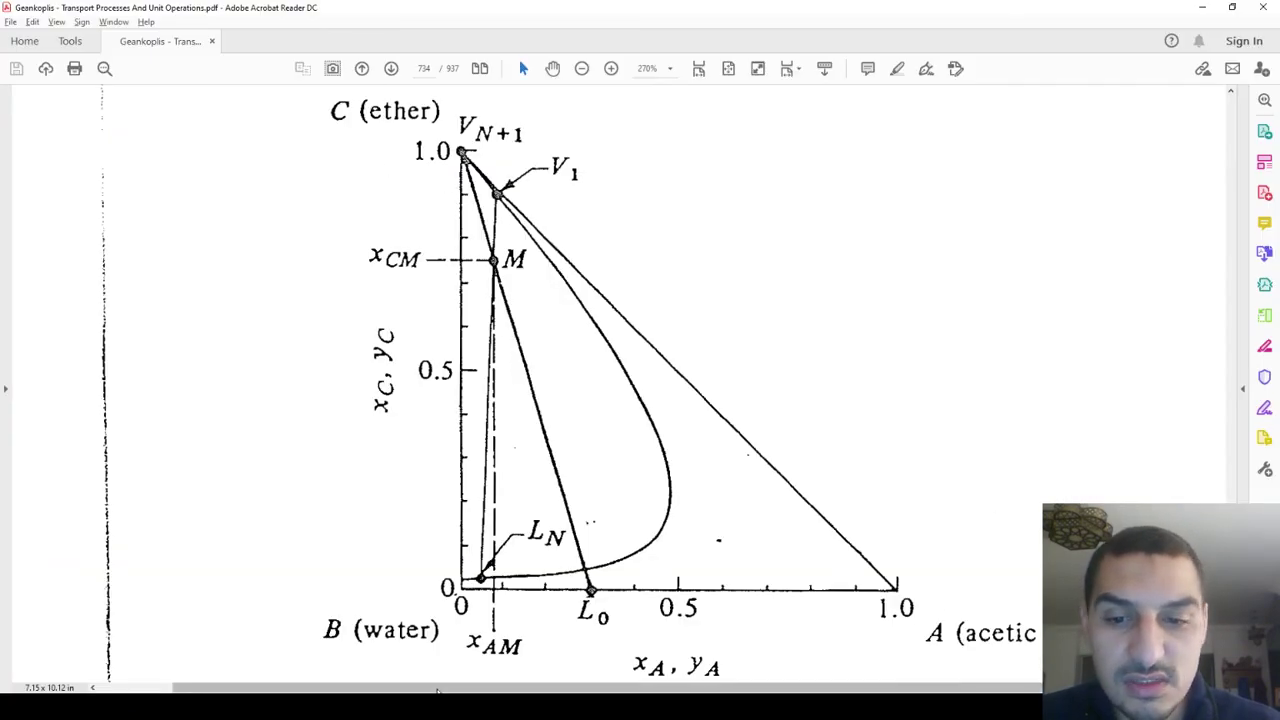
key("alt+Tab")
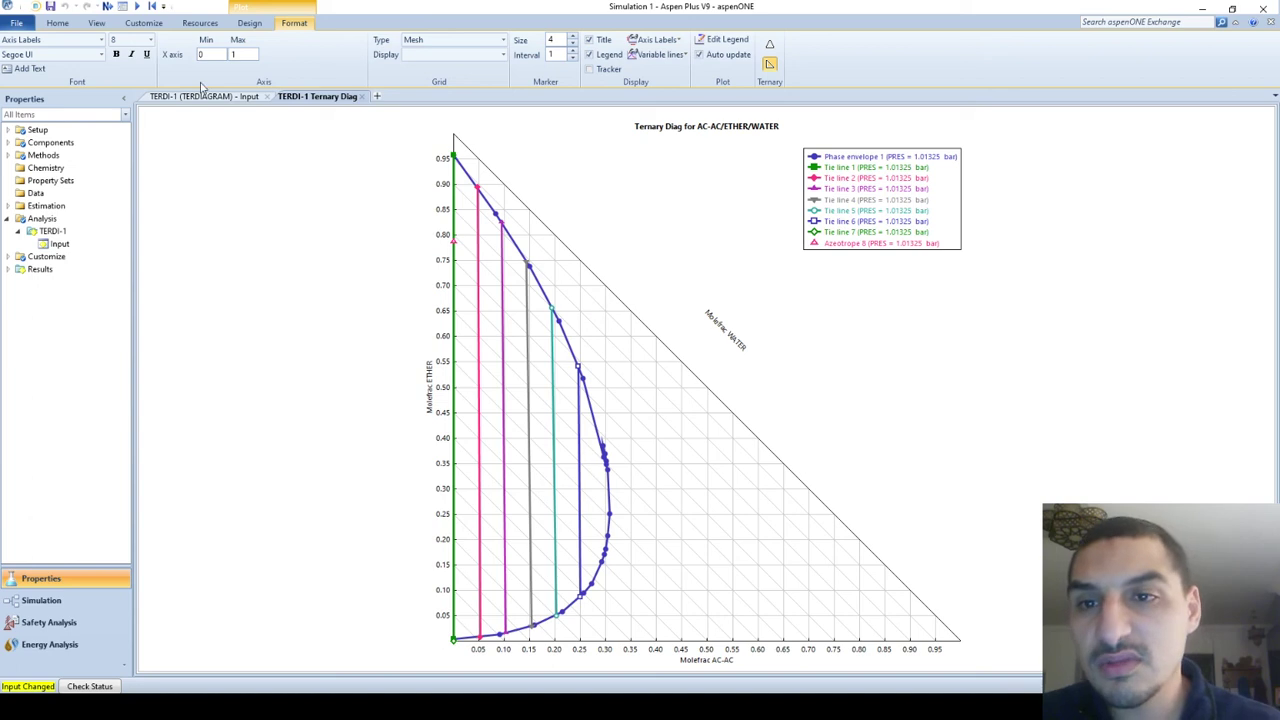
Review the ternary map inputs and the diagnostics settings of the TERDI-1 analysis.
left_click(50, 231)
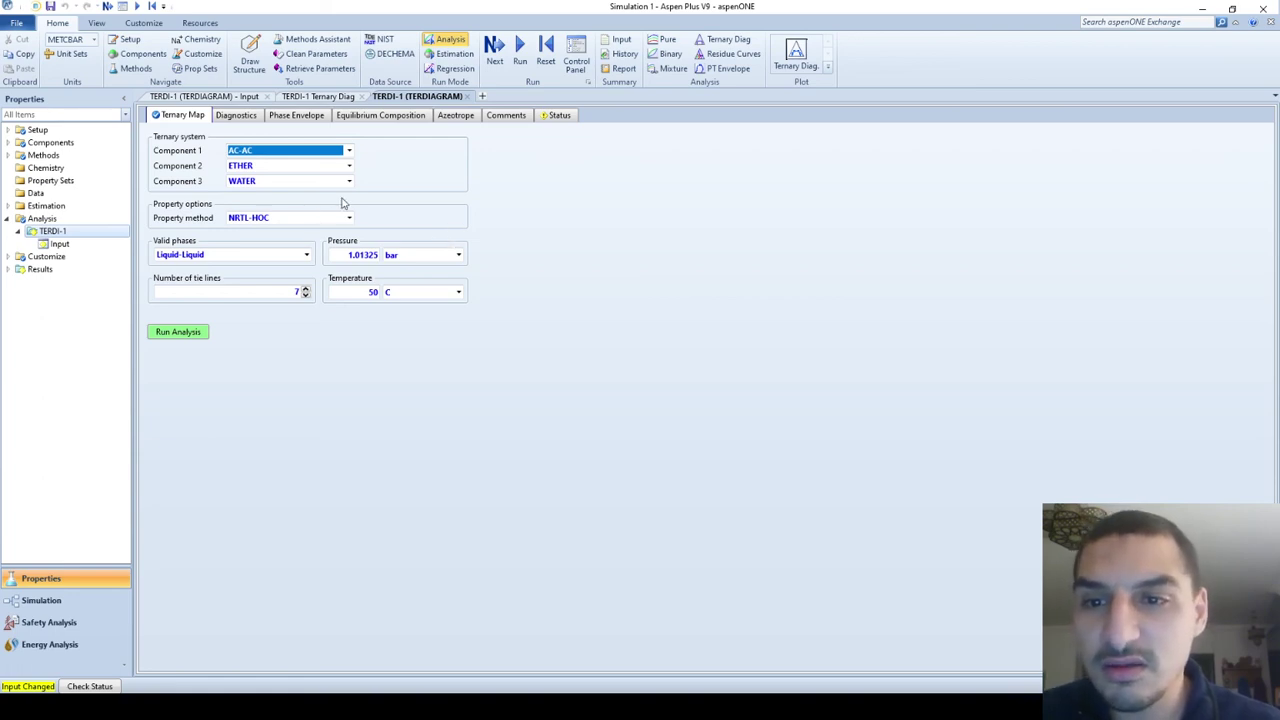
left_click(225, 117)
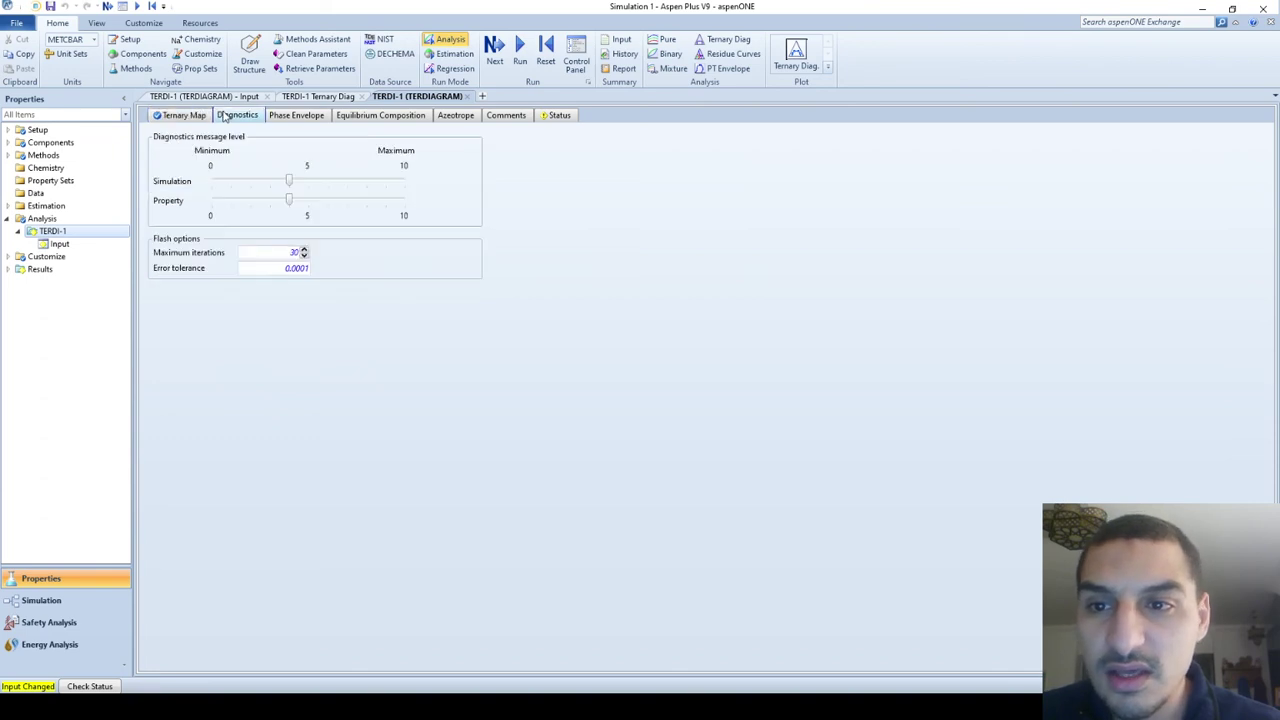
left_click(198, 118)
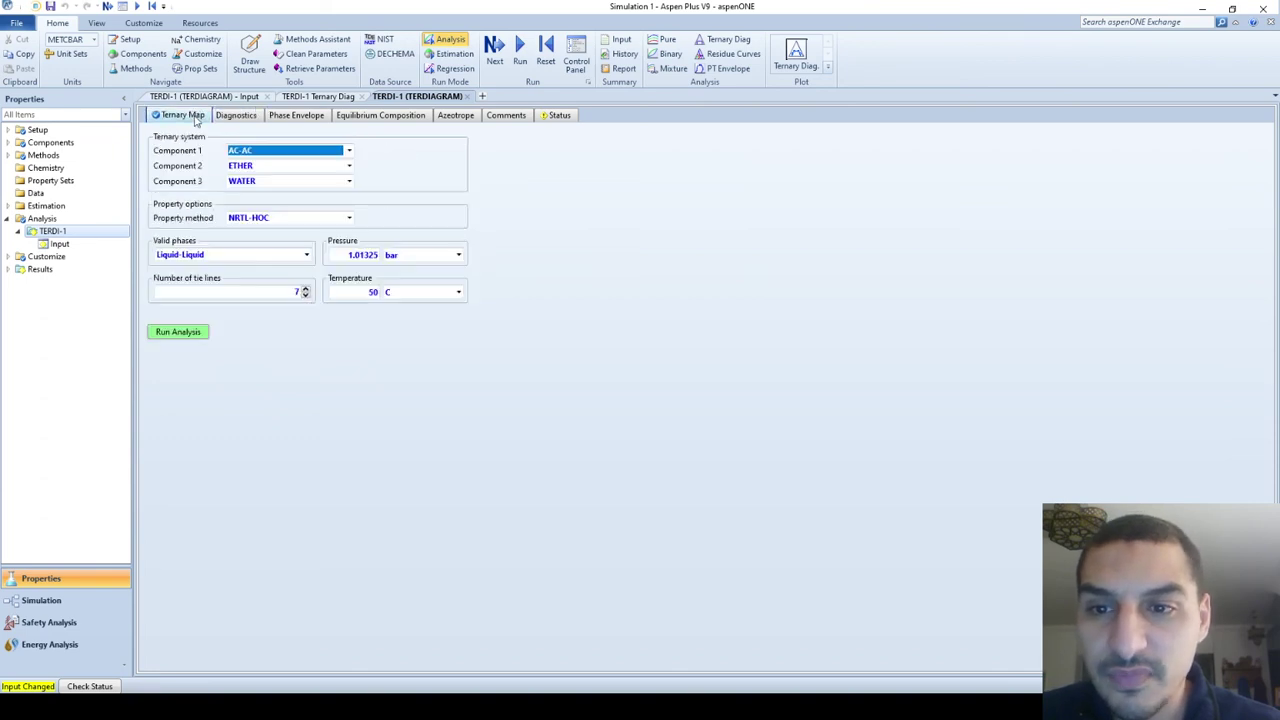
Try showing the ternary diagram with Markers Only, and set its display to Lines&Markers.
left_click(342, 97)
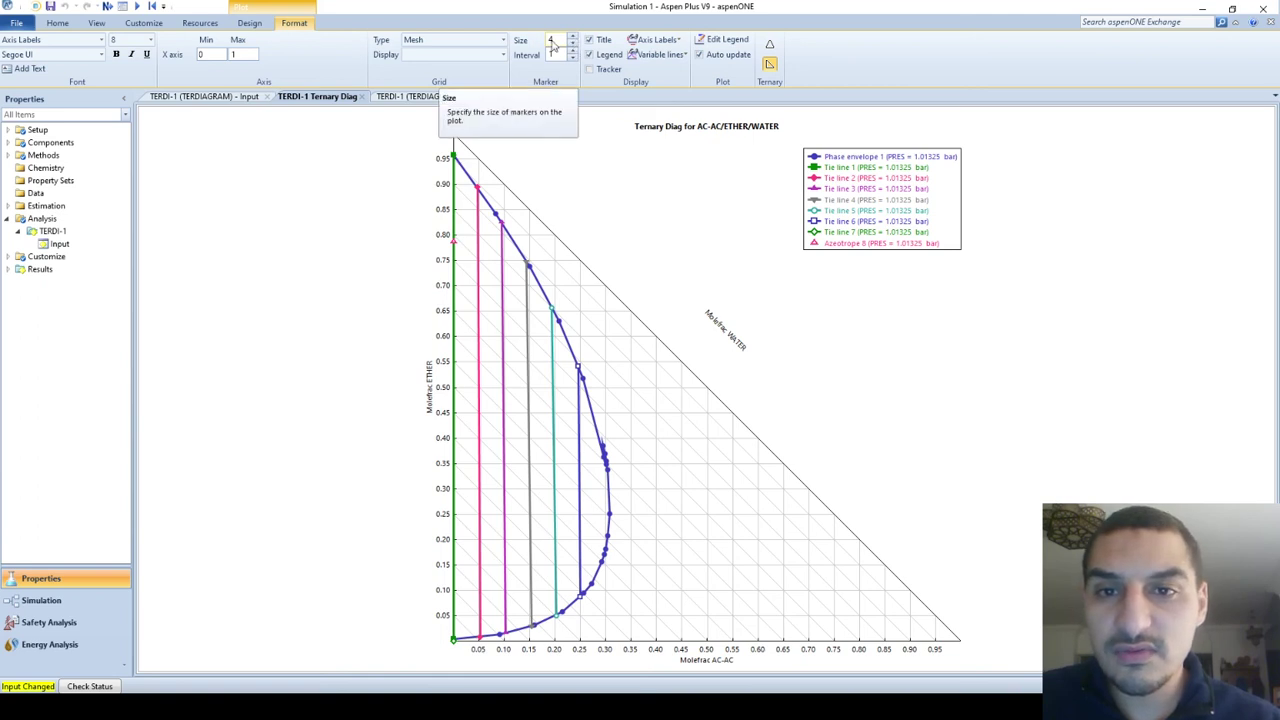
left_click(500, 57)
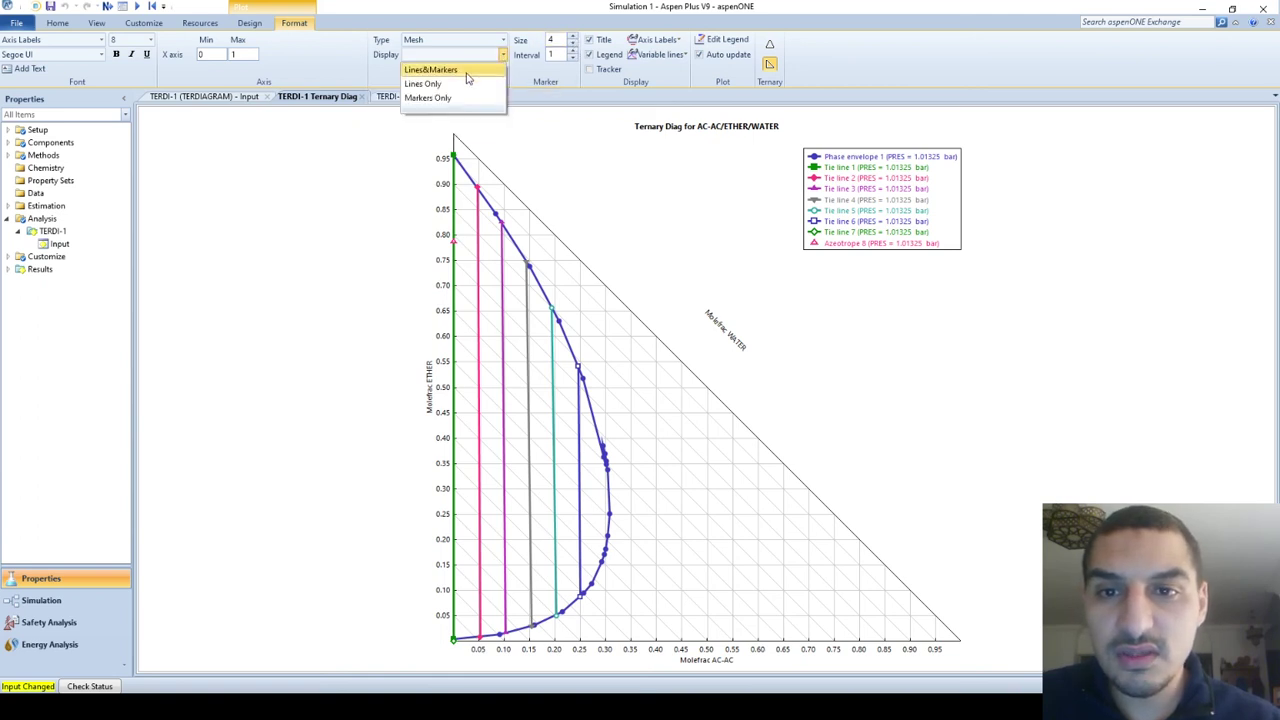
left_click(462, 72)
left_click(475, 56)
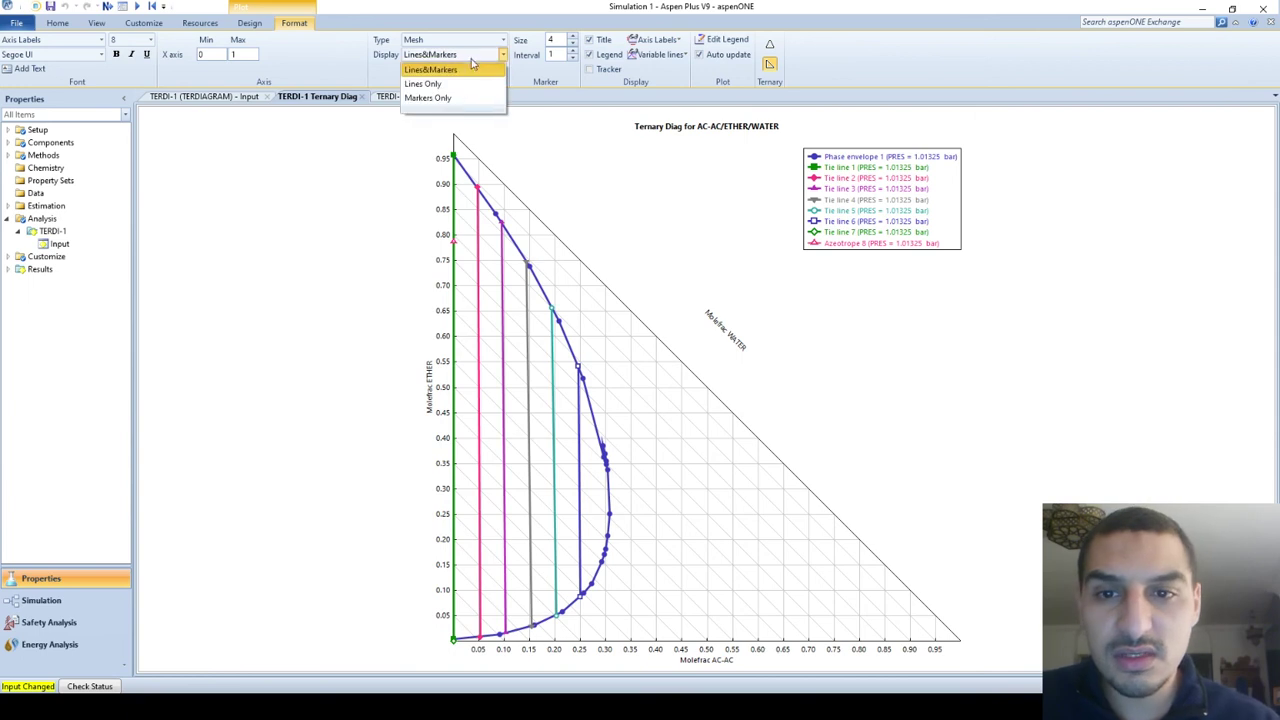
left_click(456, 97)
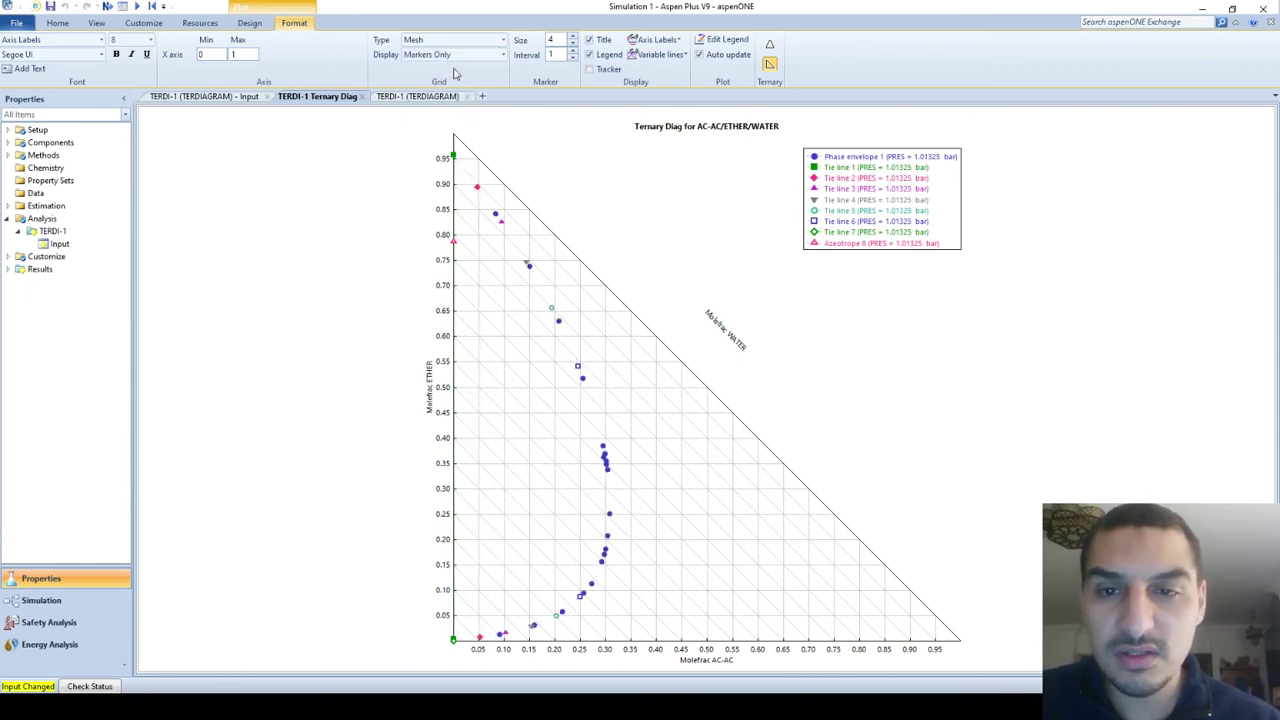
left_click(453, 58)
left_click(460, 70)
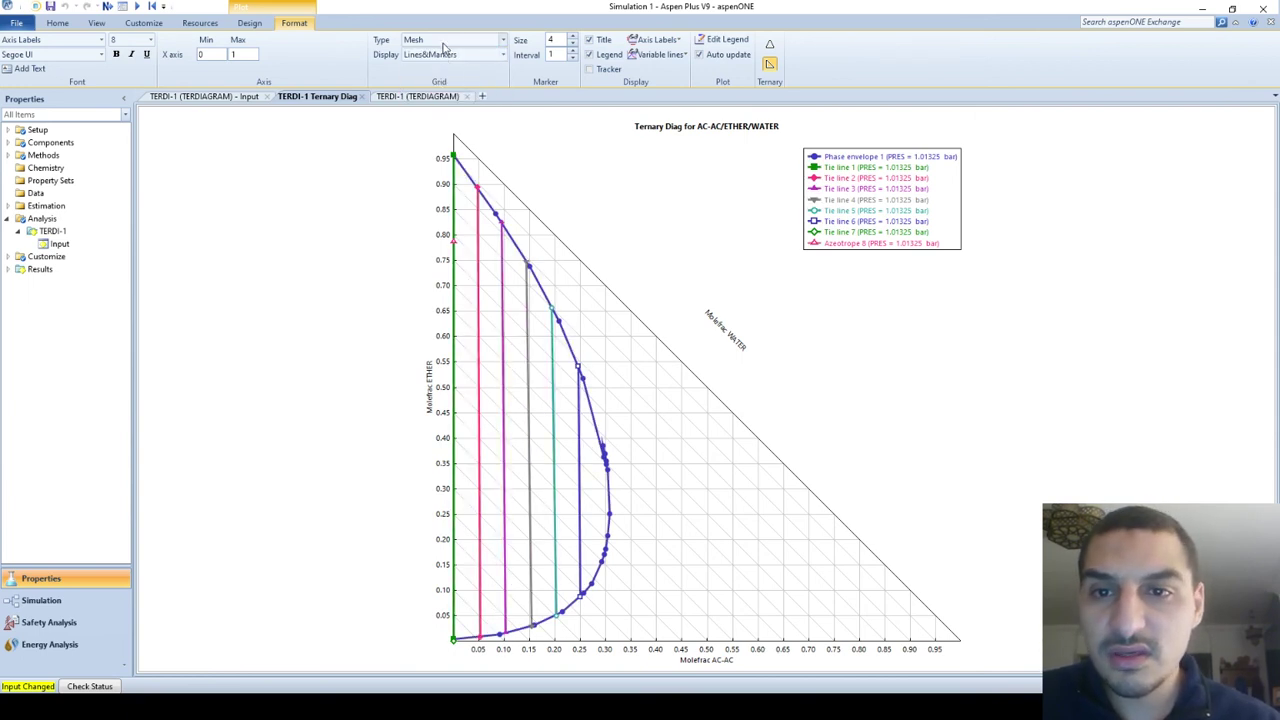
Try the ternary diagram with No grid, and restore the Mesh grid.
left_click(445, 42)
left_click(418, 69)
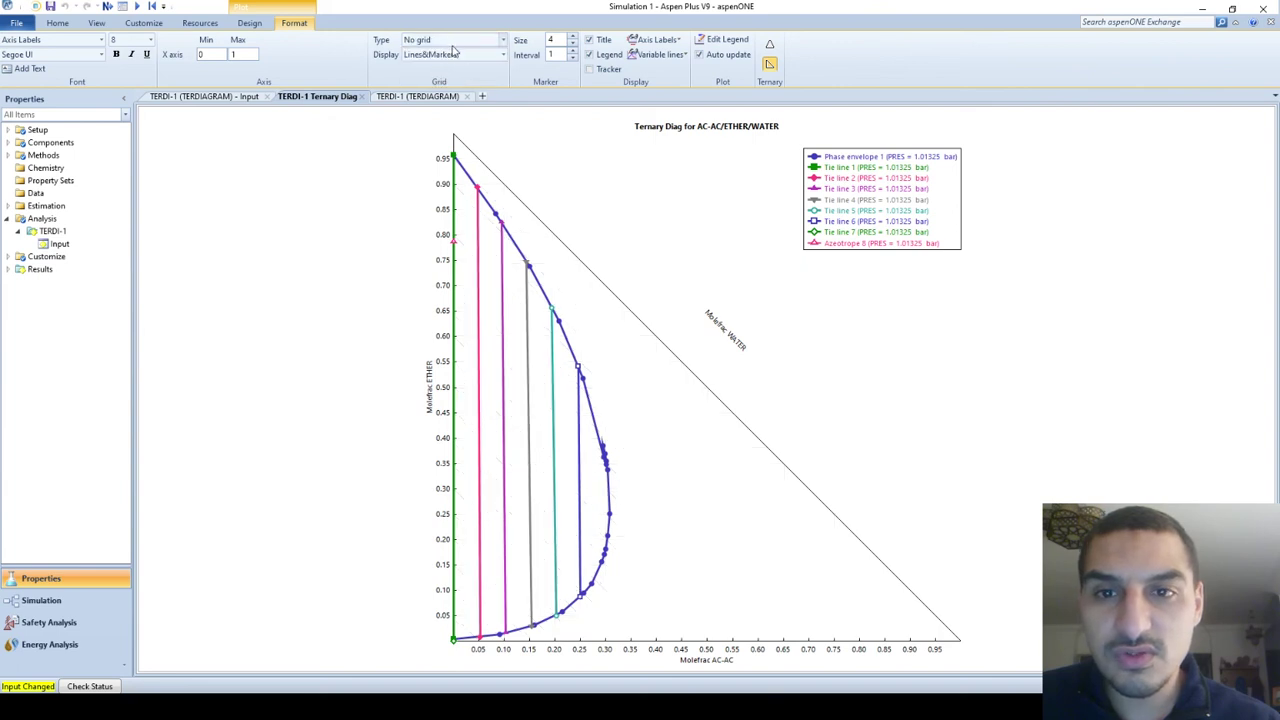
left_click(453, 42)
left_click(414, 55)
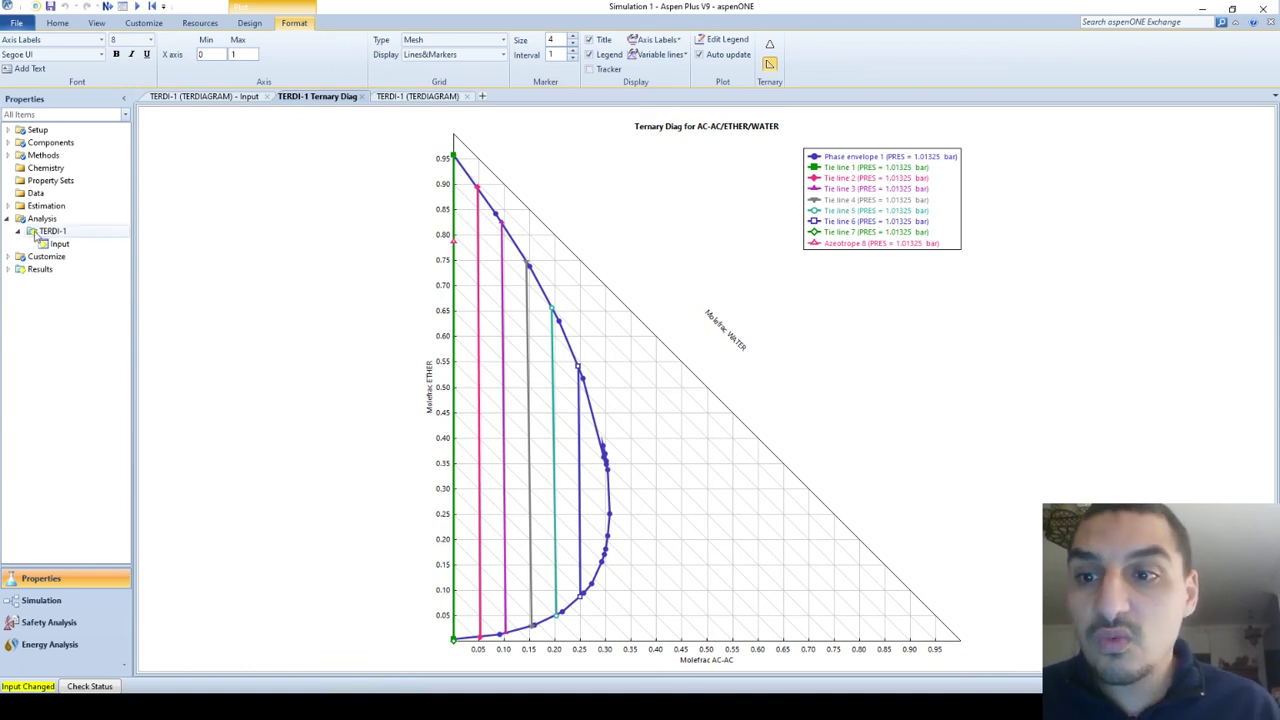
Review the TERDI-1 phase envelope, tie-line equilibrium compositions and the ether and water mole fractions of the azeotrope.
left_click(59, 244)
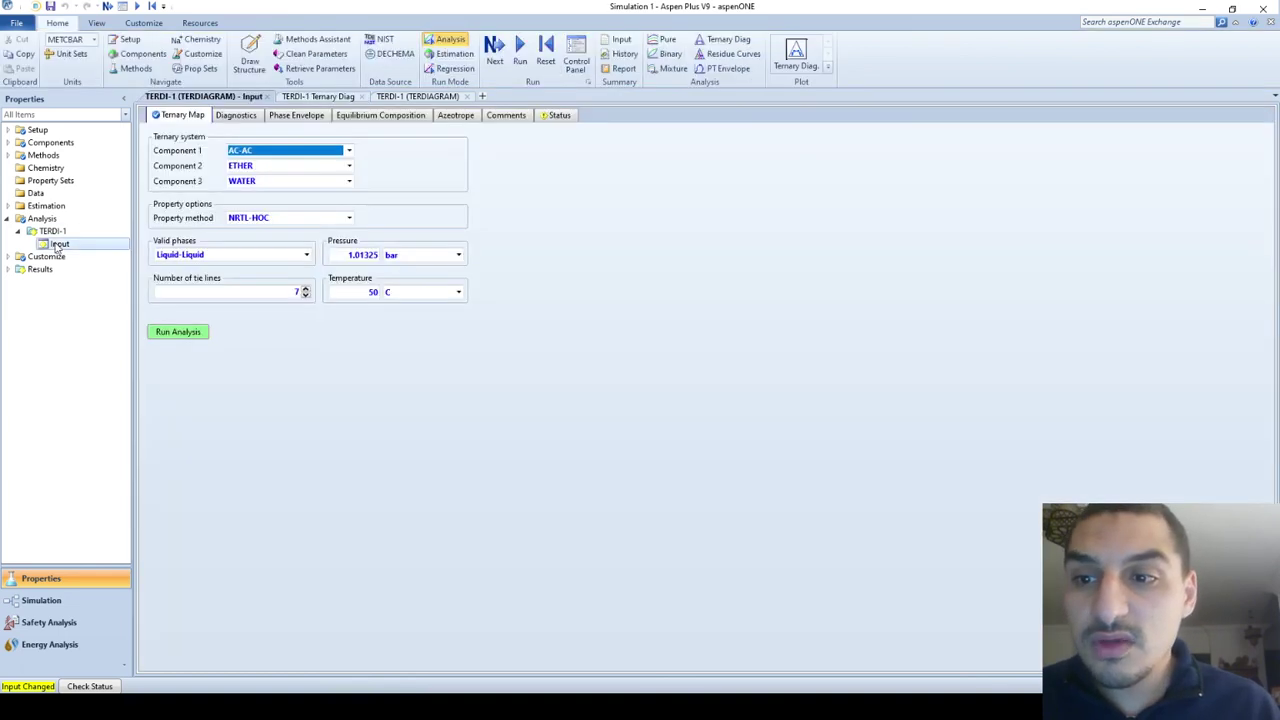
left_click(306, 117)
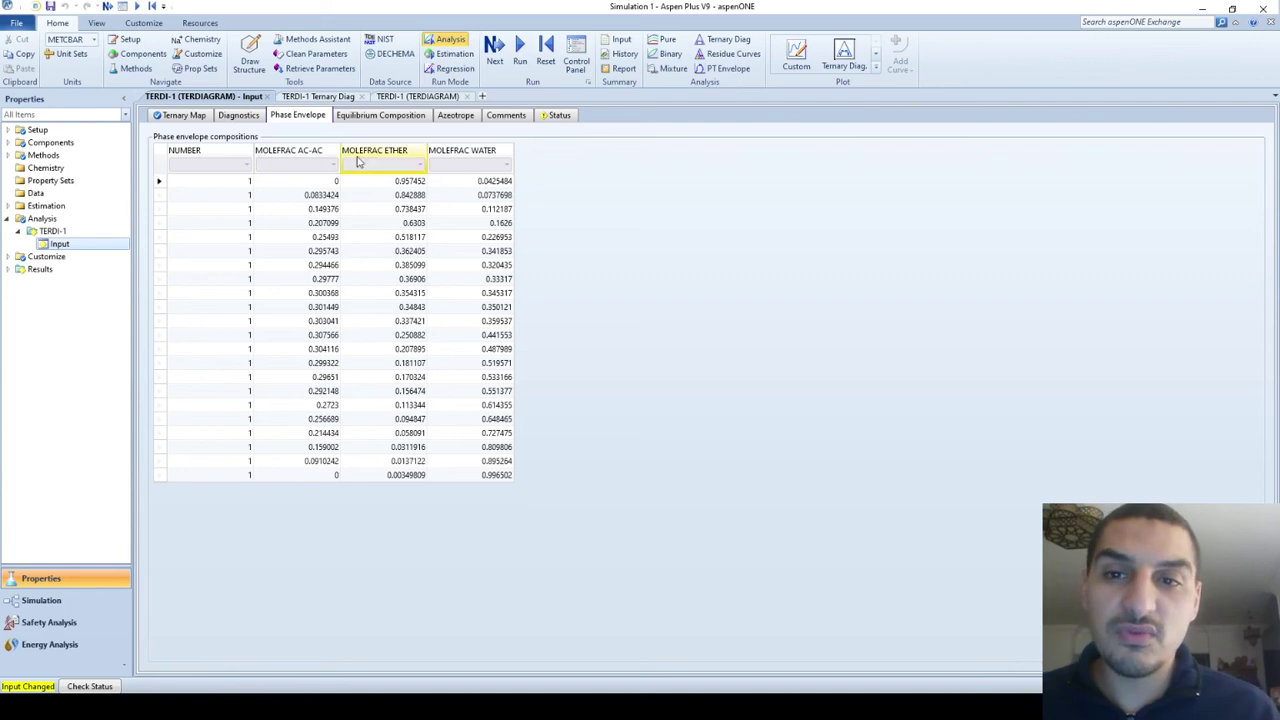
left_click(361, 116)
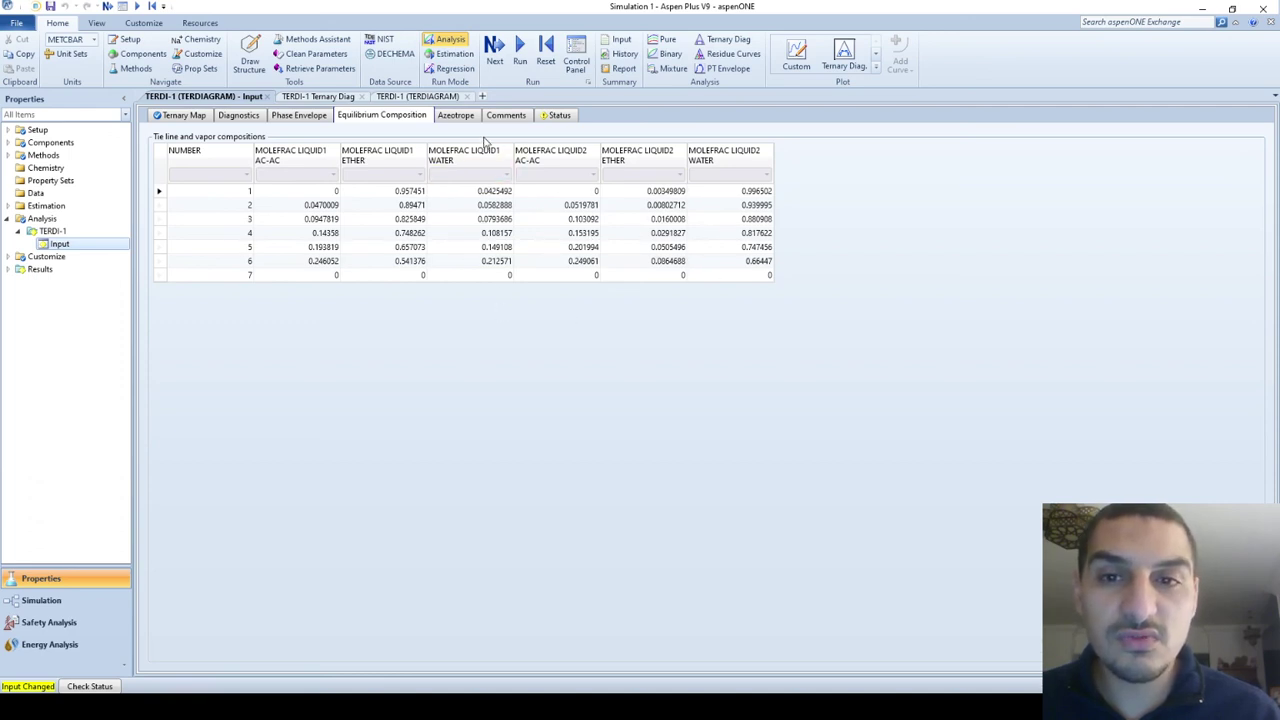
left_click(457, 116)
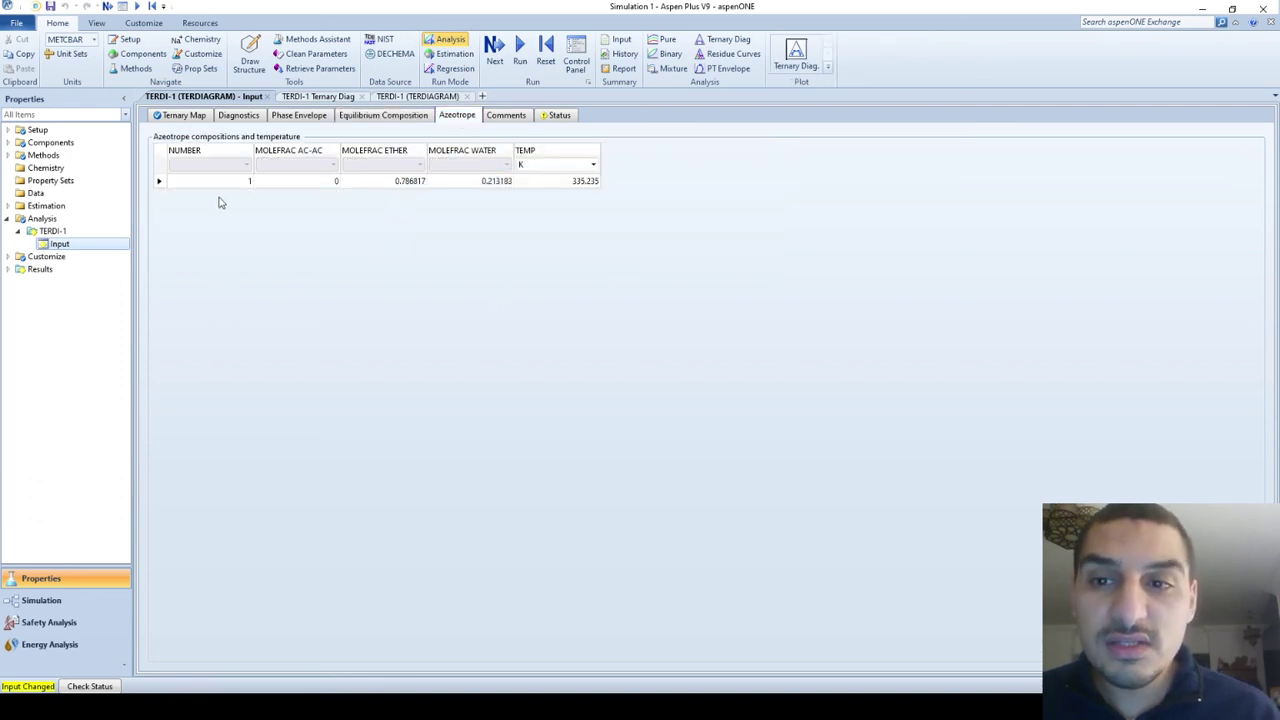
left_click_drag(398, 183, 504, 184)
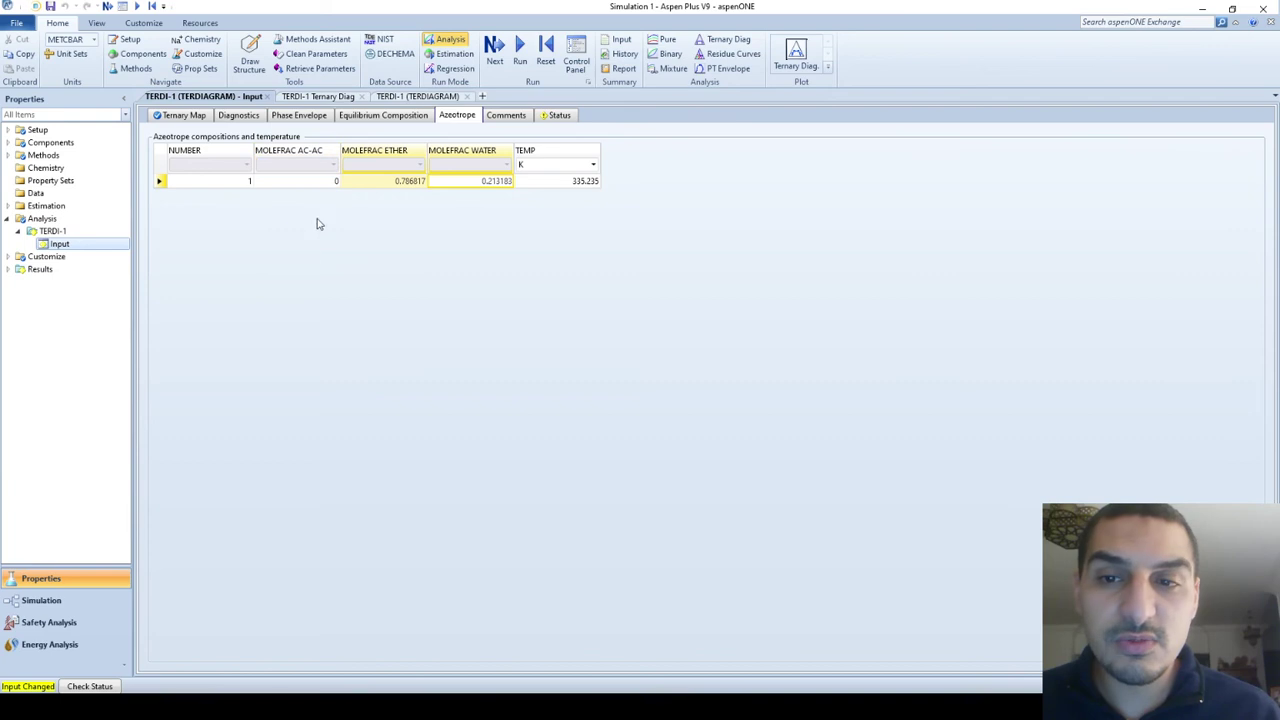
Set the azeotrope table's temperature unit to C and check the azeotrope temperature.
left_click(593, 164)
left_click(558, 179)
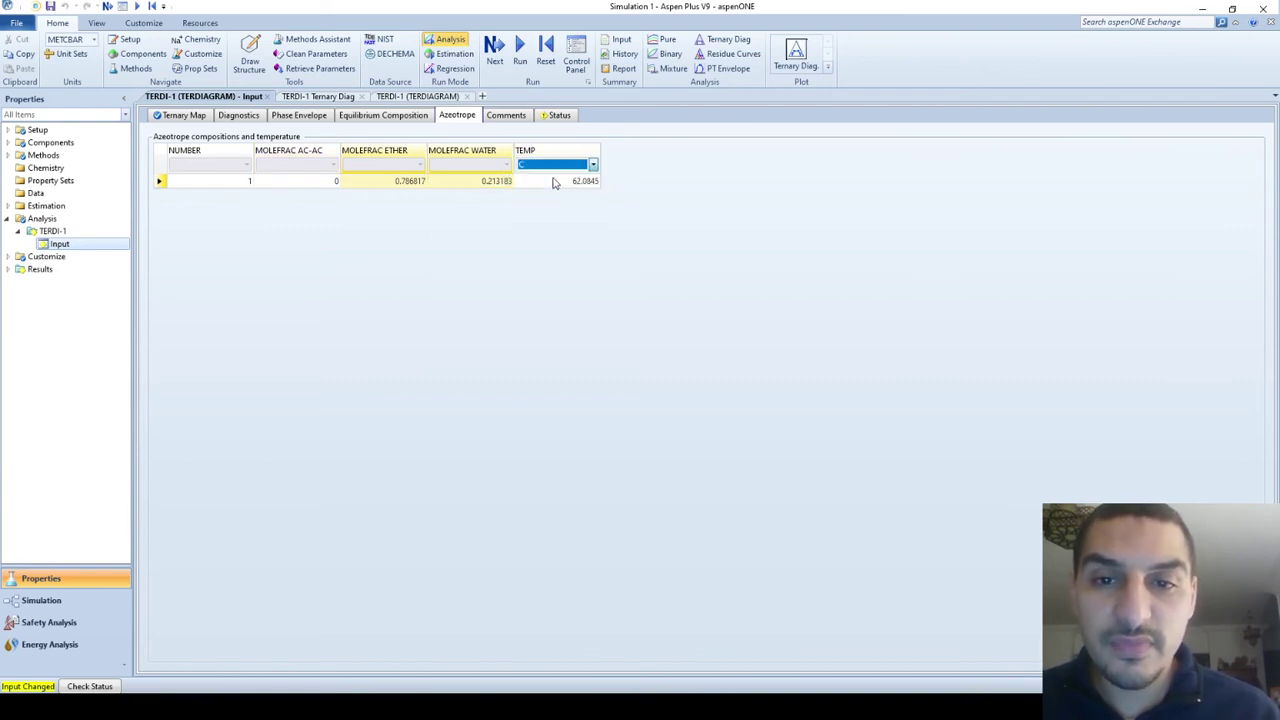
left_click(574, 184)
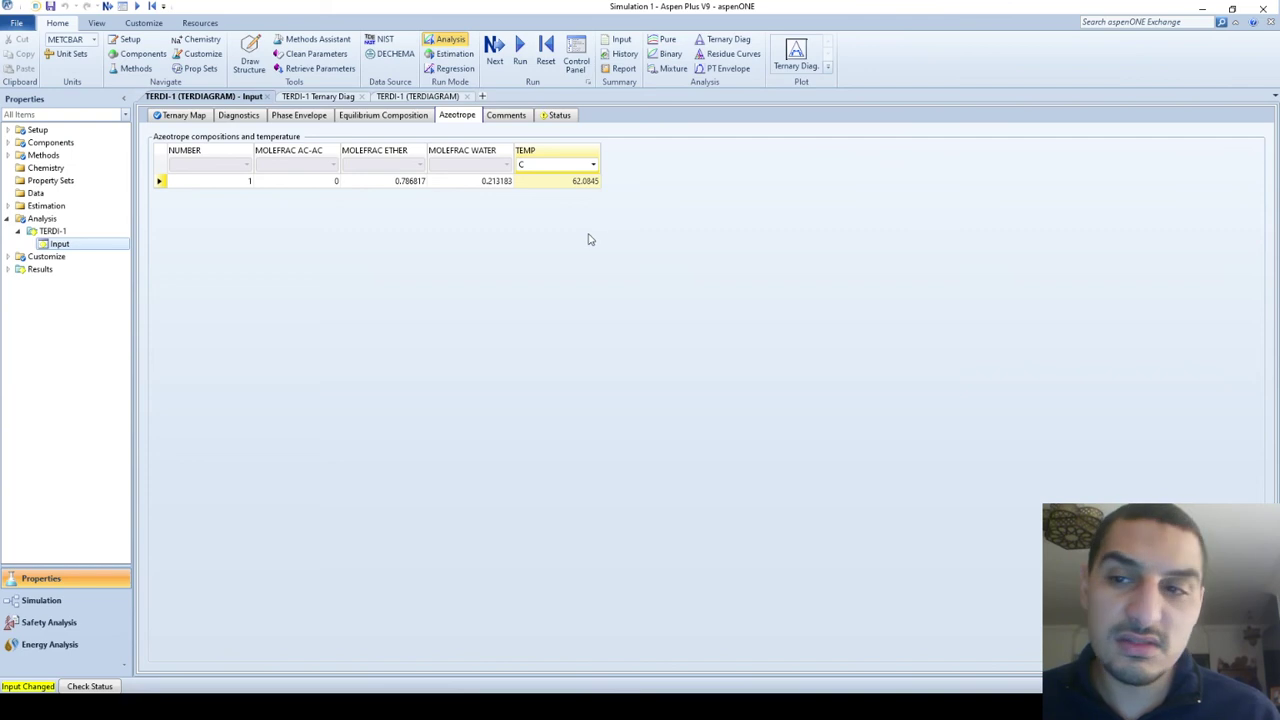
Recheck the ternary map inputs and examine the phase envelope curve on the ternary diagram.
left_click(183, 117)
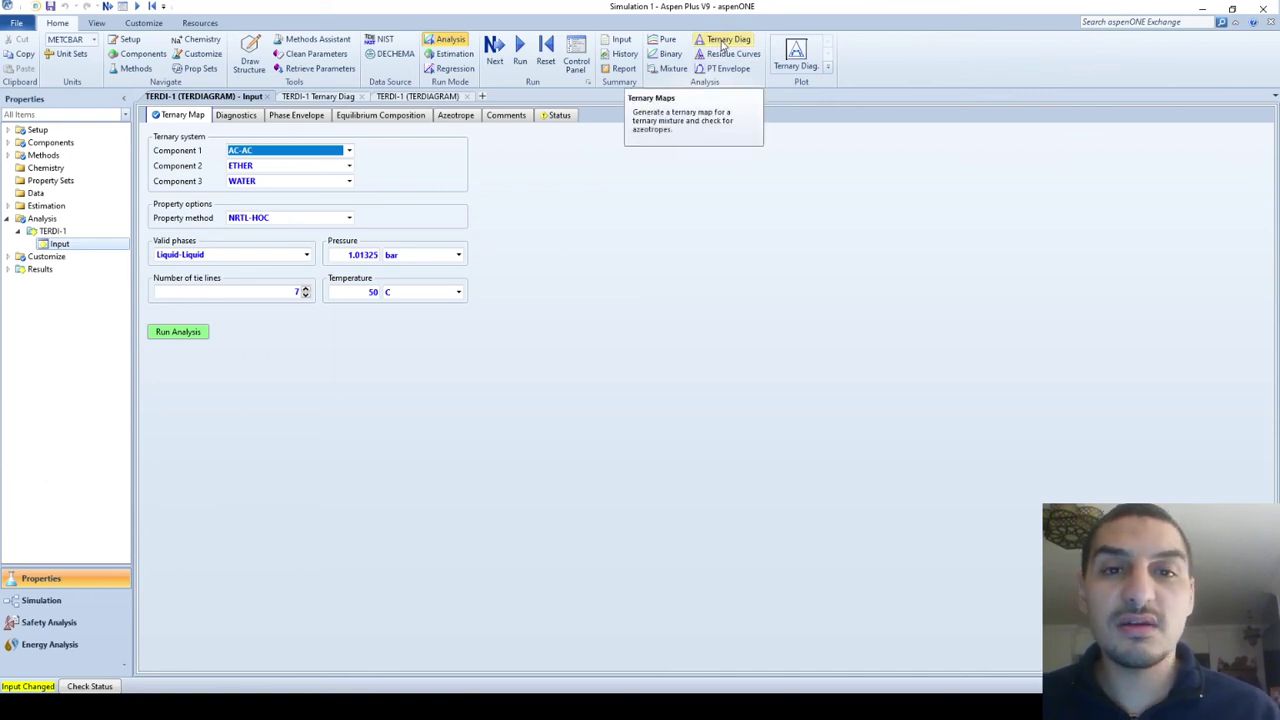
left_click(410, 97)
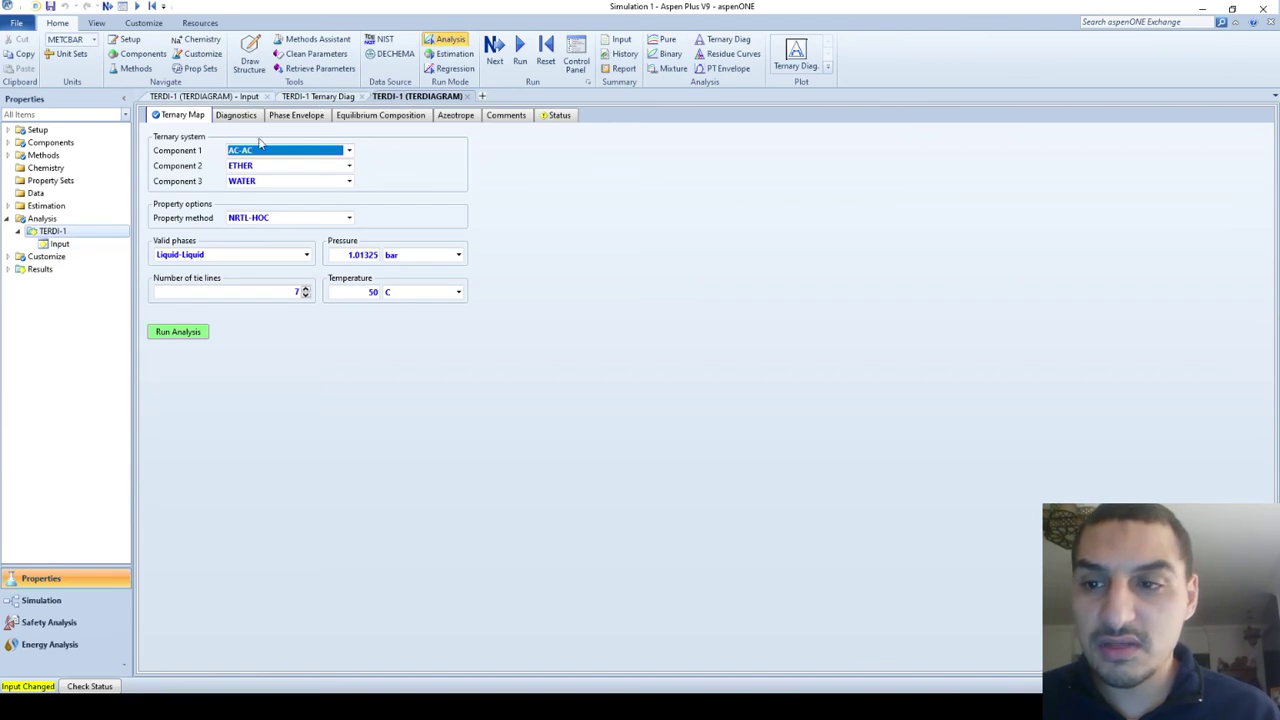
left_click(318, 97)
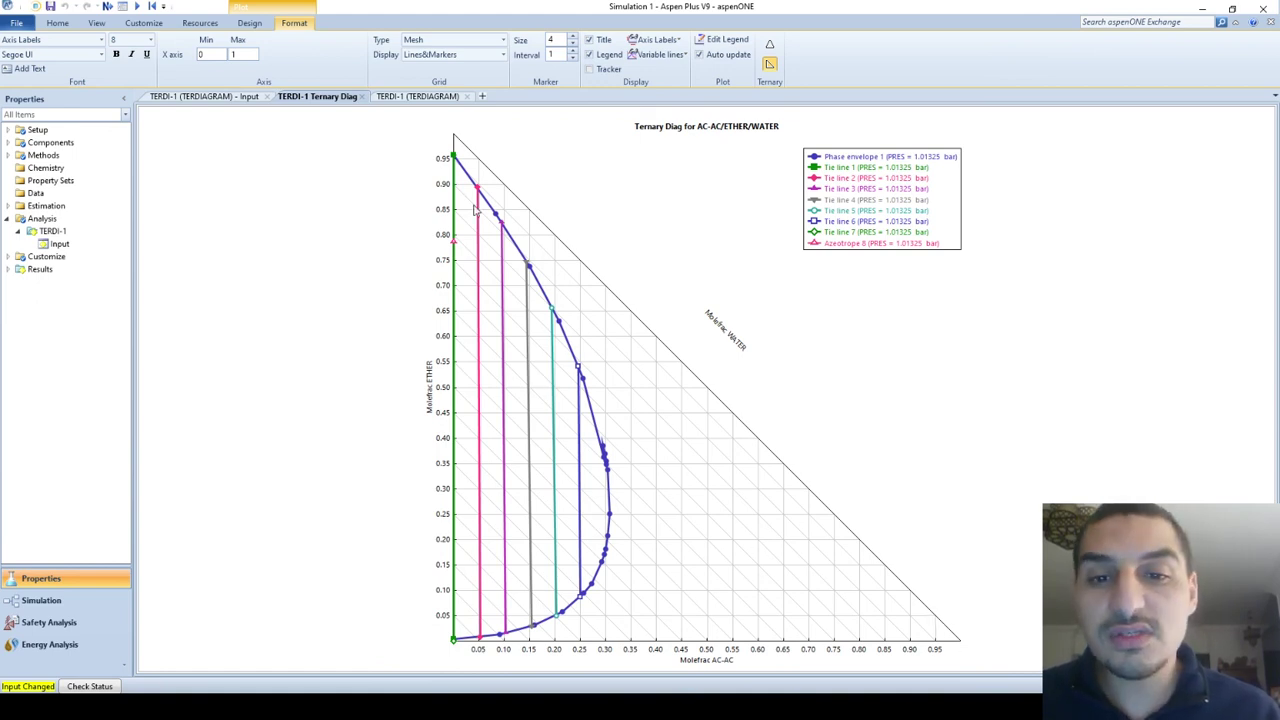
left_click(576, 368)
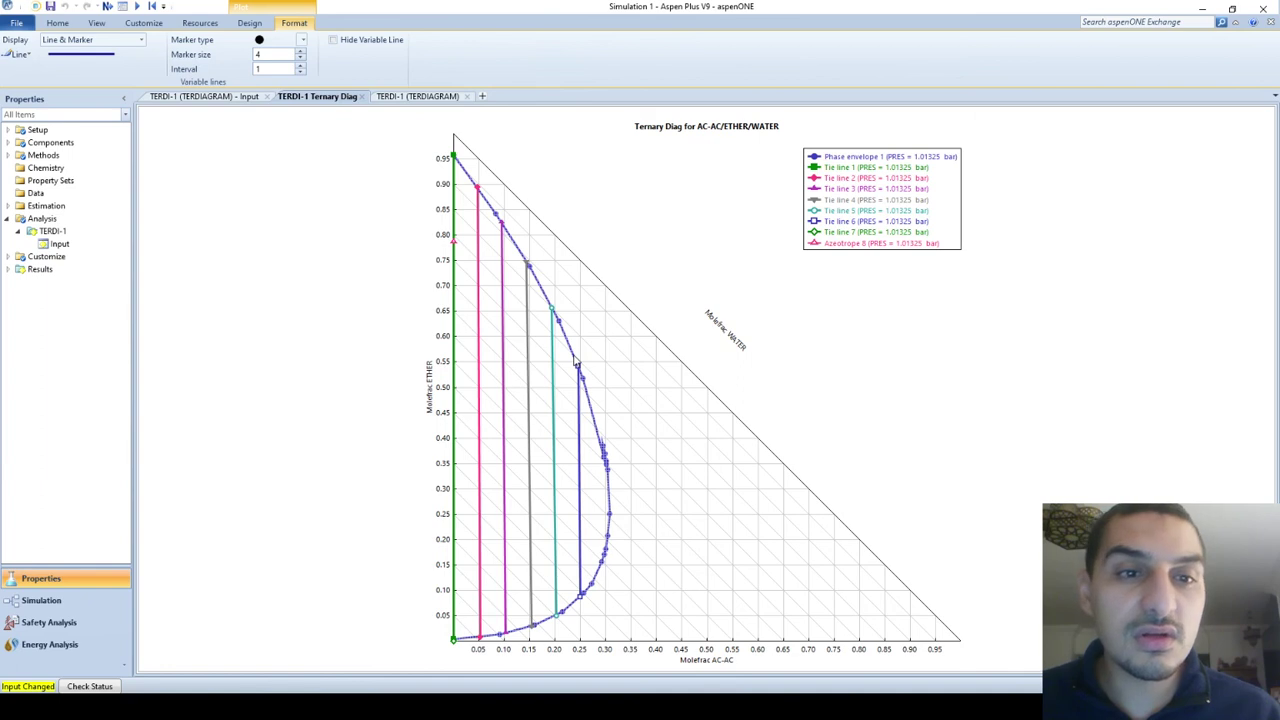